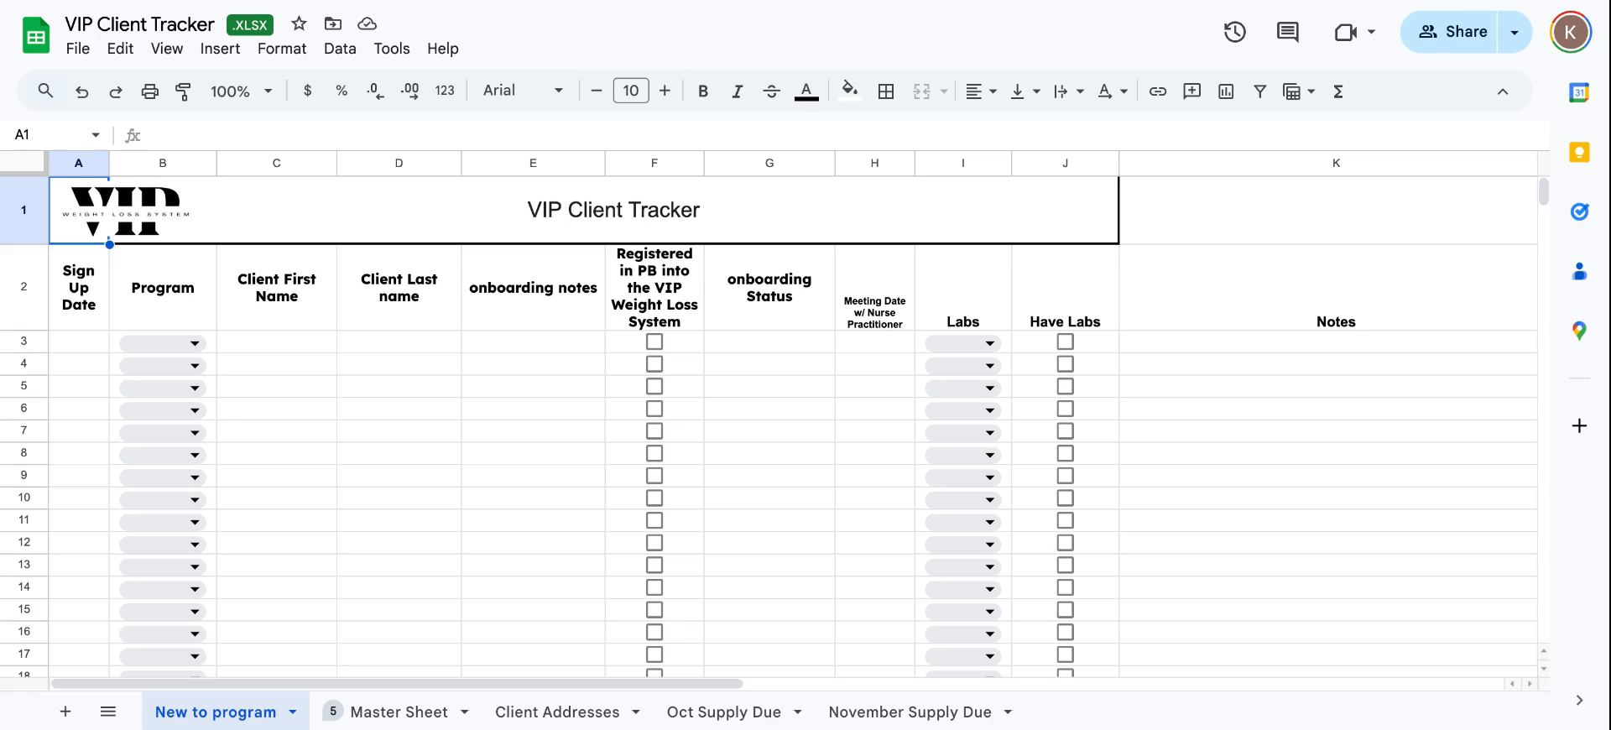
click(78, 51)
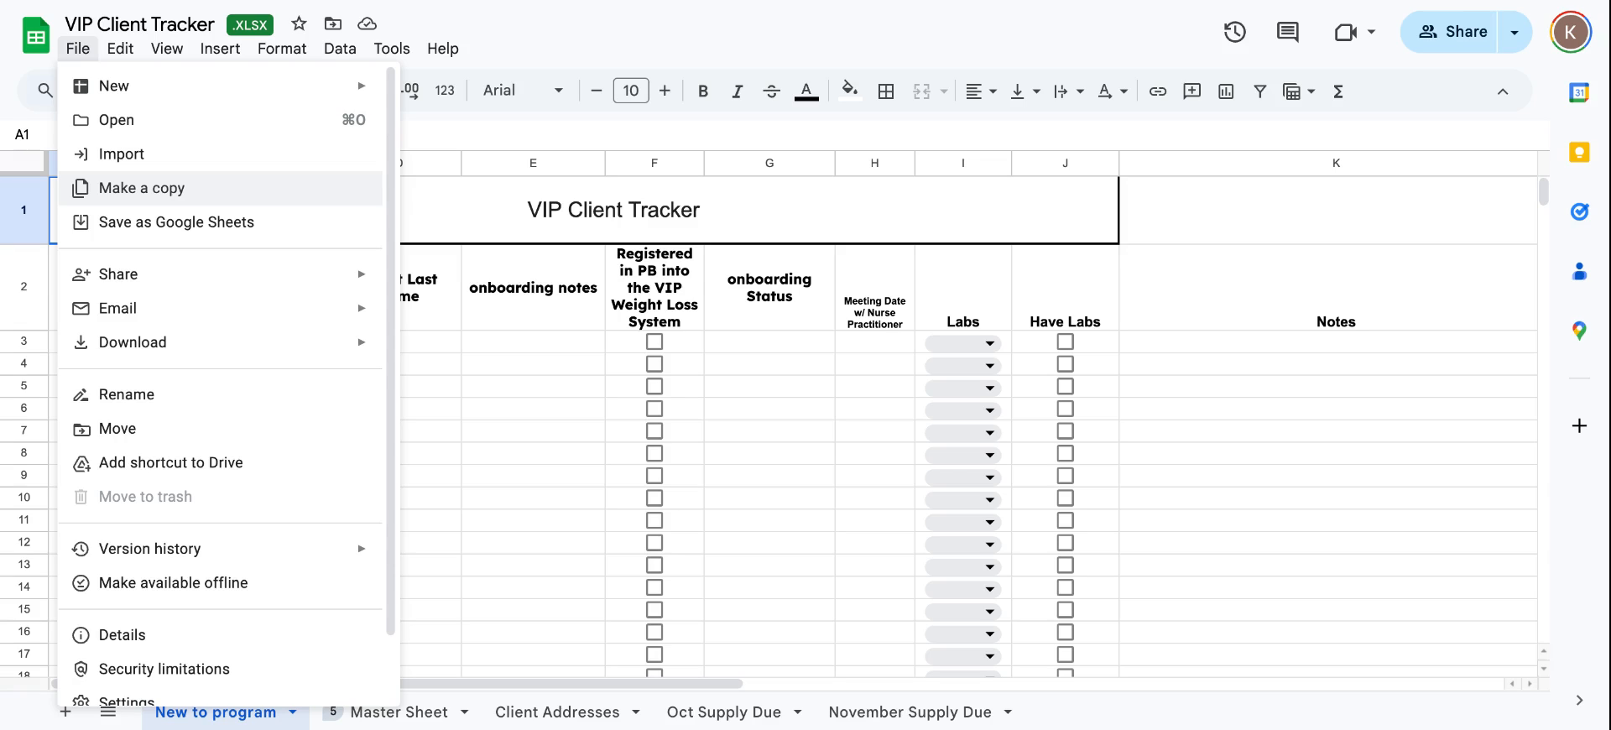
click(81, 50)
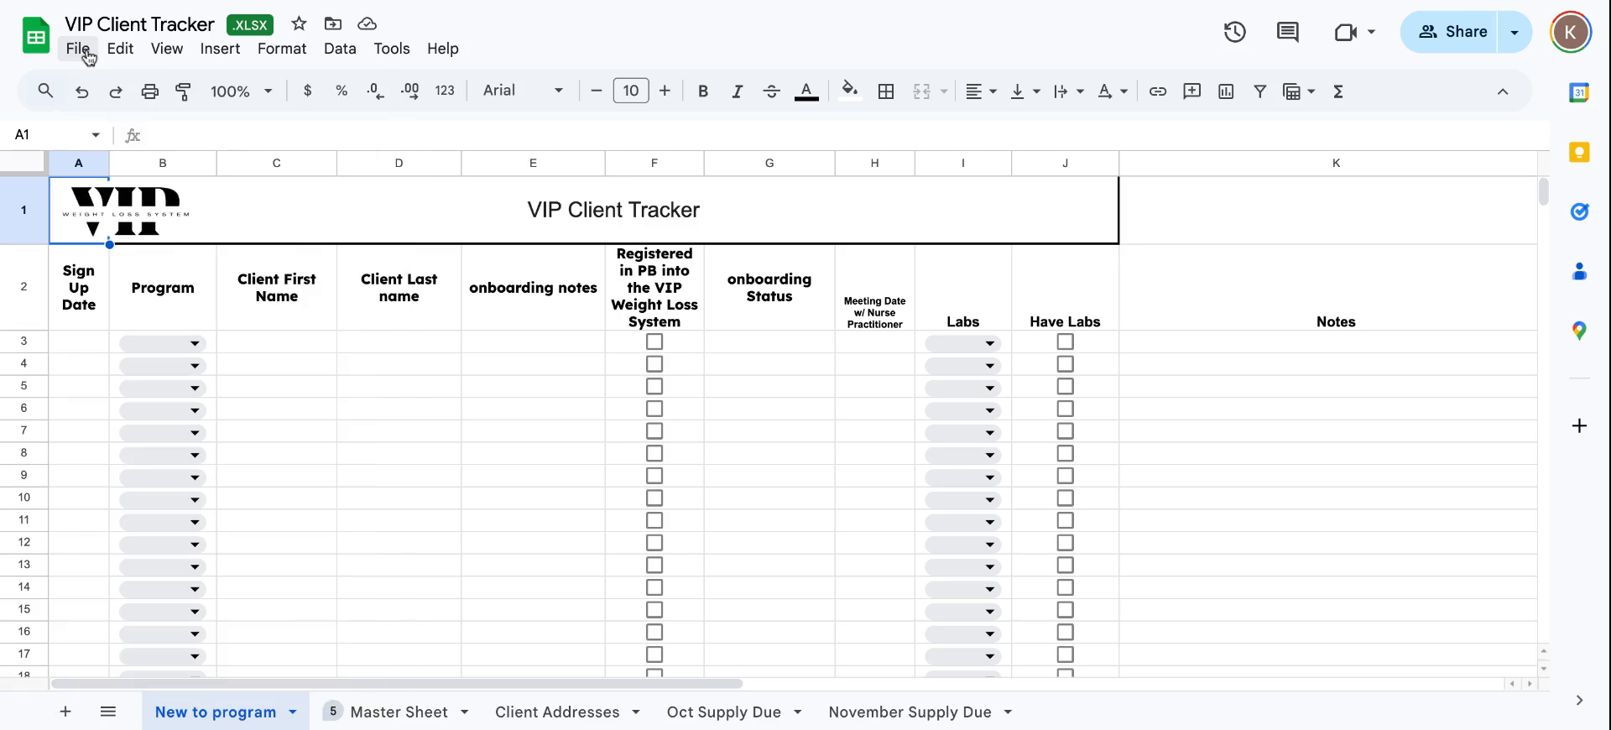
click(87, 52)
click(161, 188)
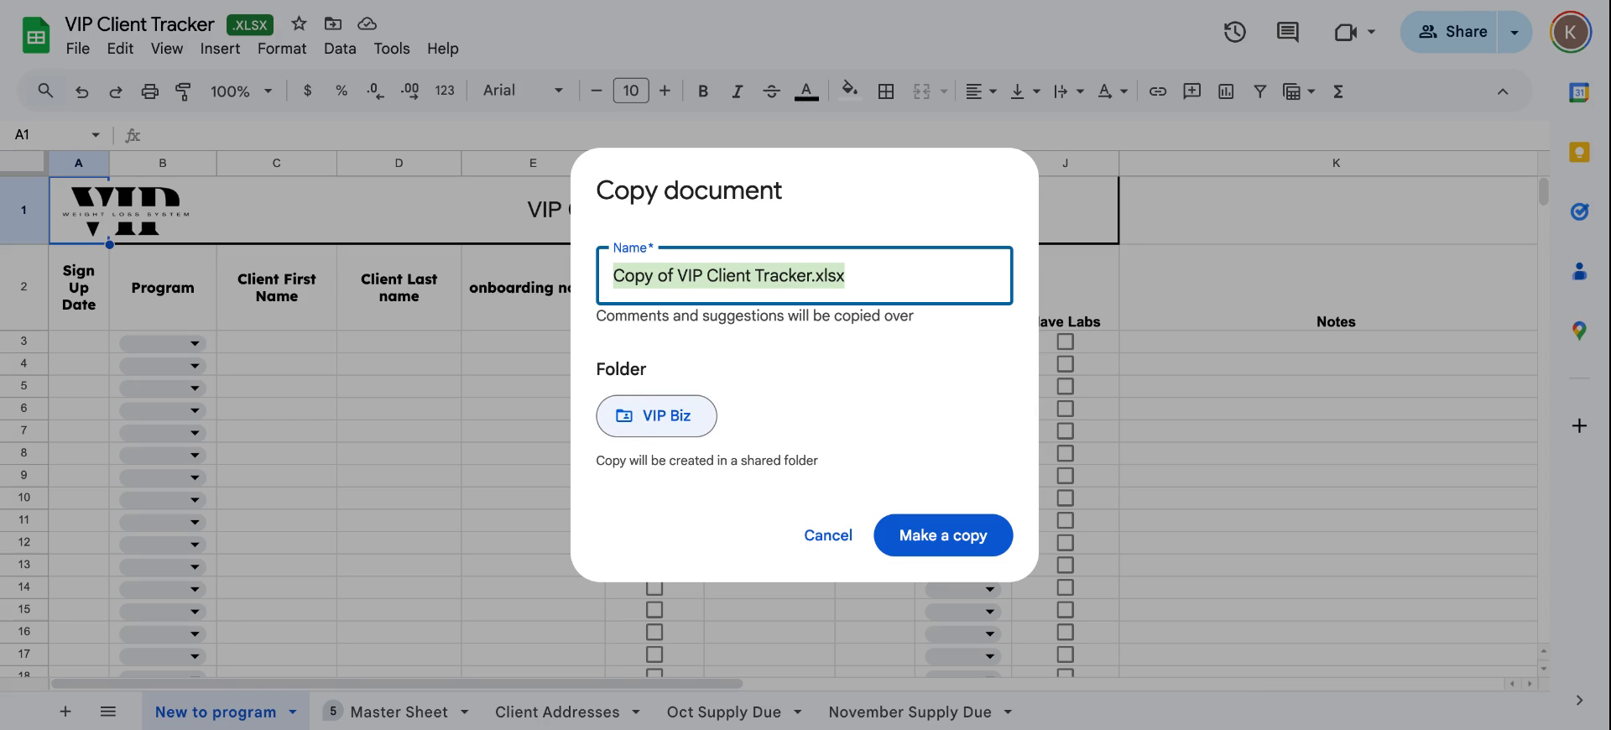
click(661, 422)
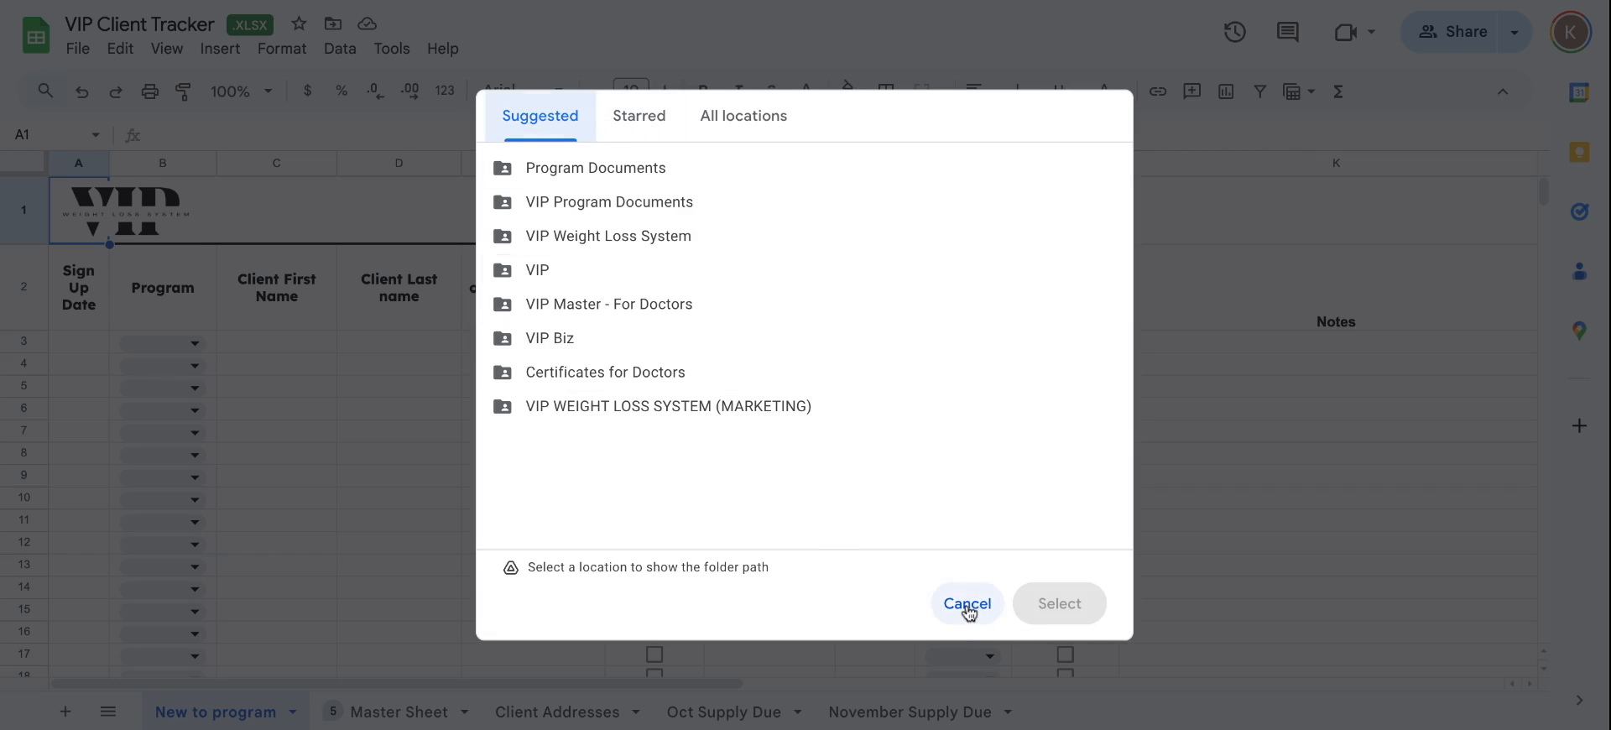
click(998, 606)
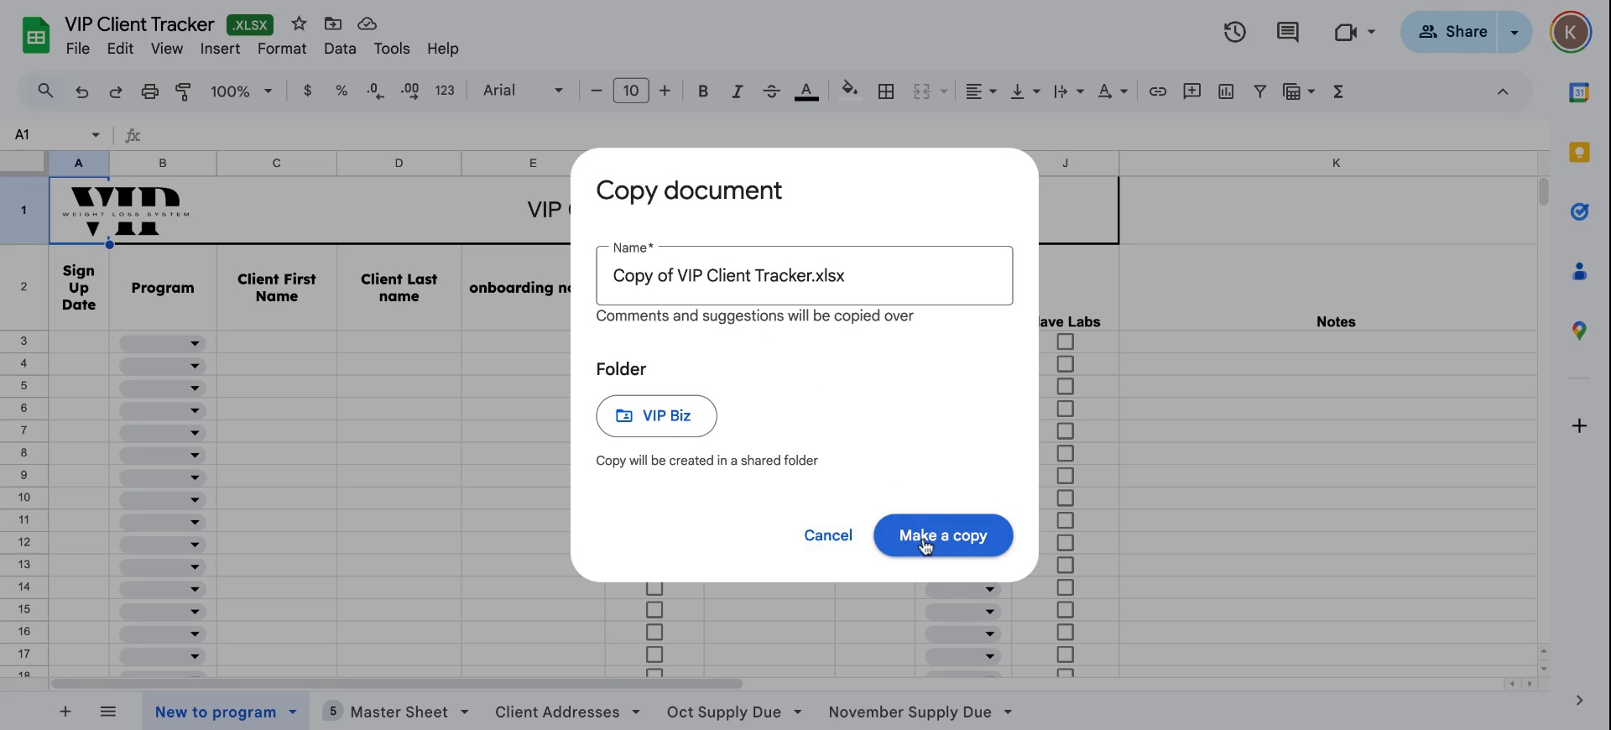
click(828, 539)
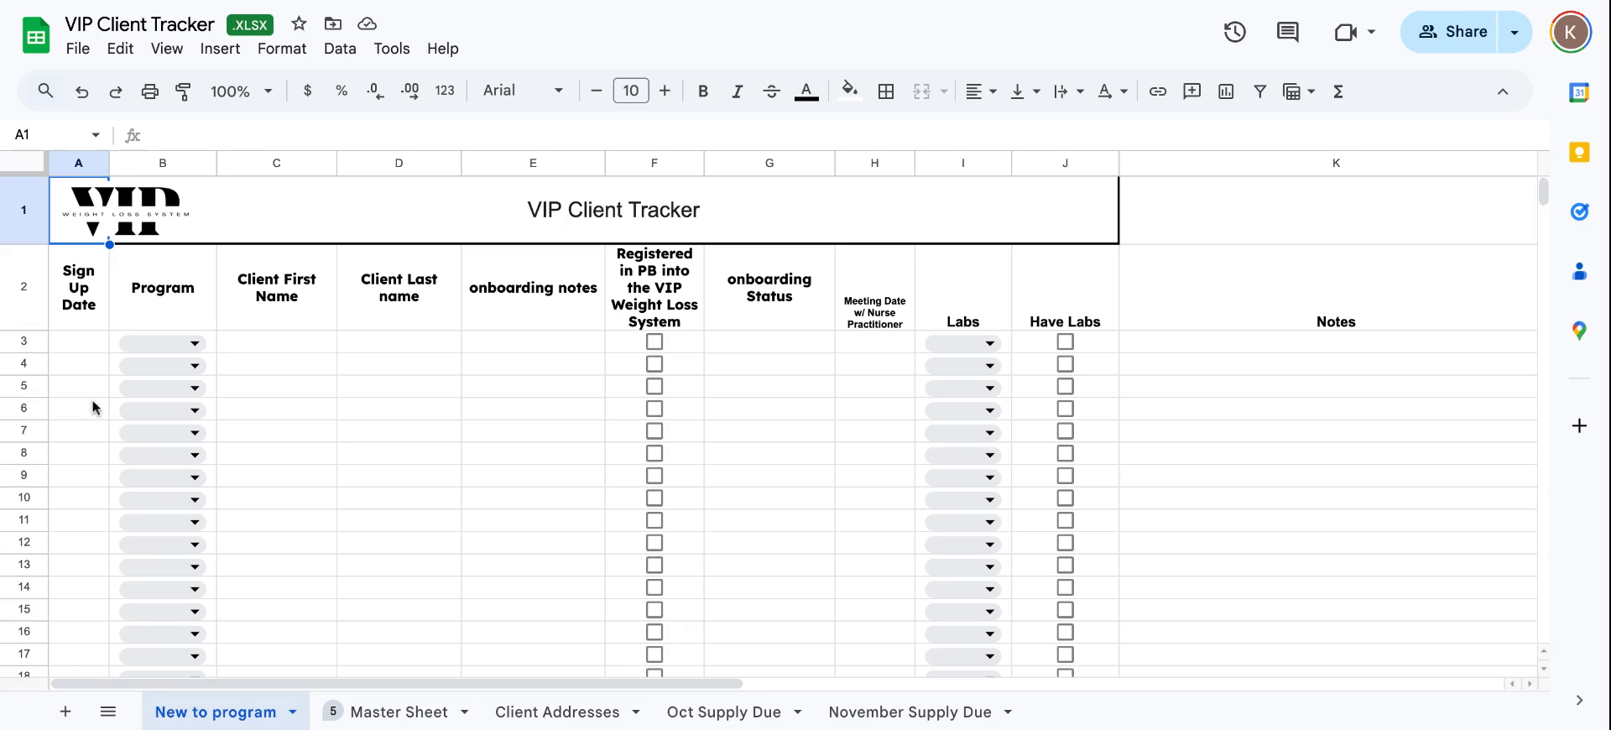
In row 3 of the New to program sheet, enter sign-up date 1/14 and set the program to VIP Peptide
click(88, 343)
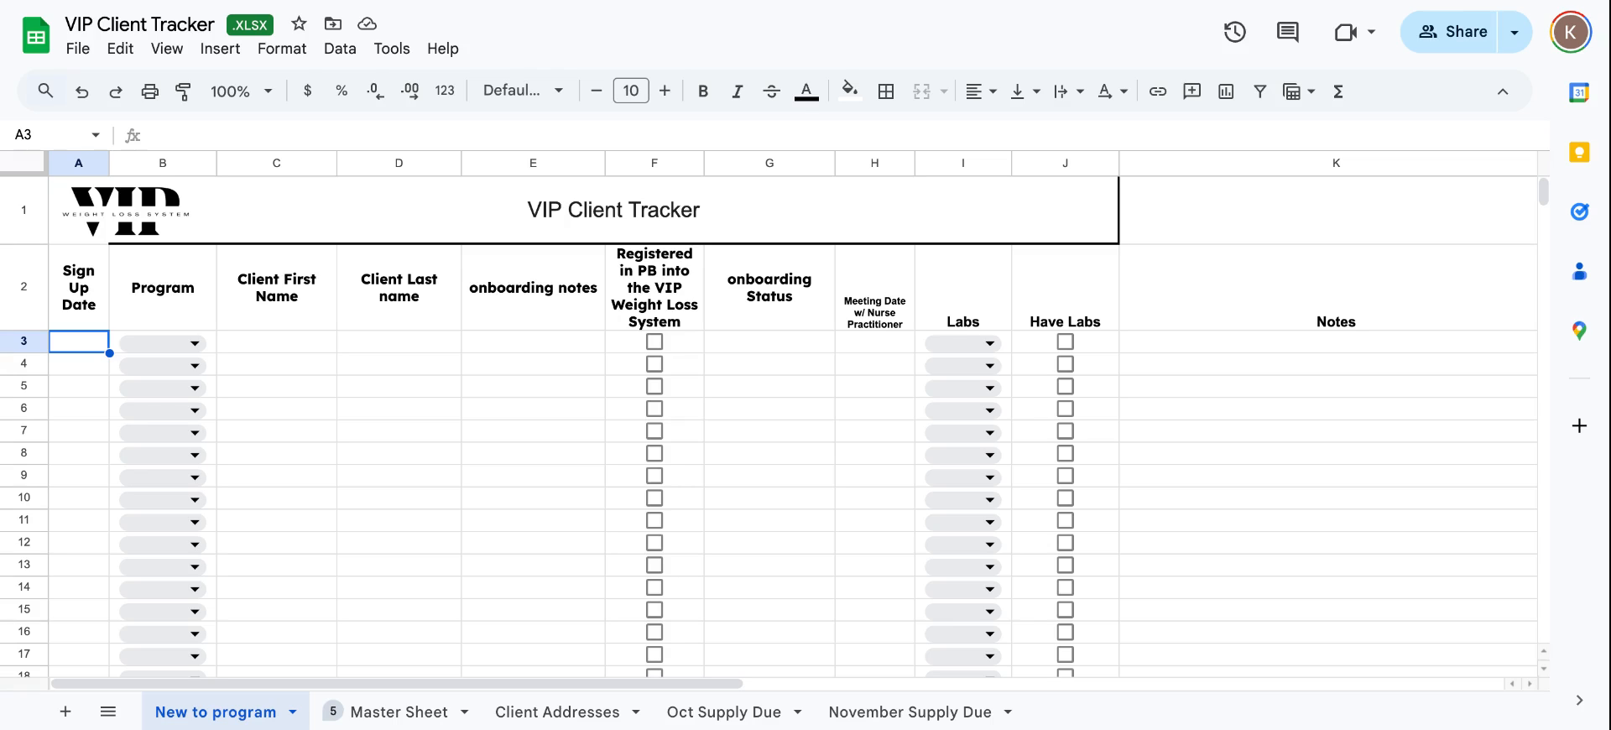
text(1)
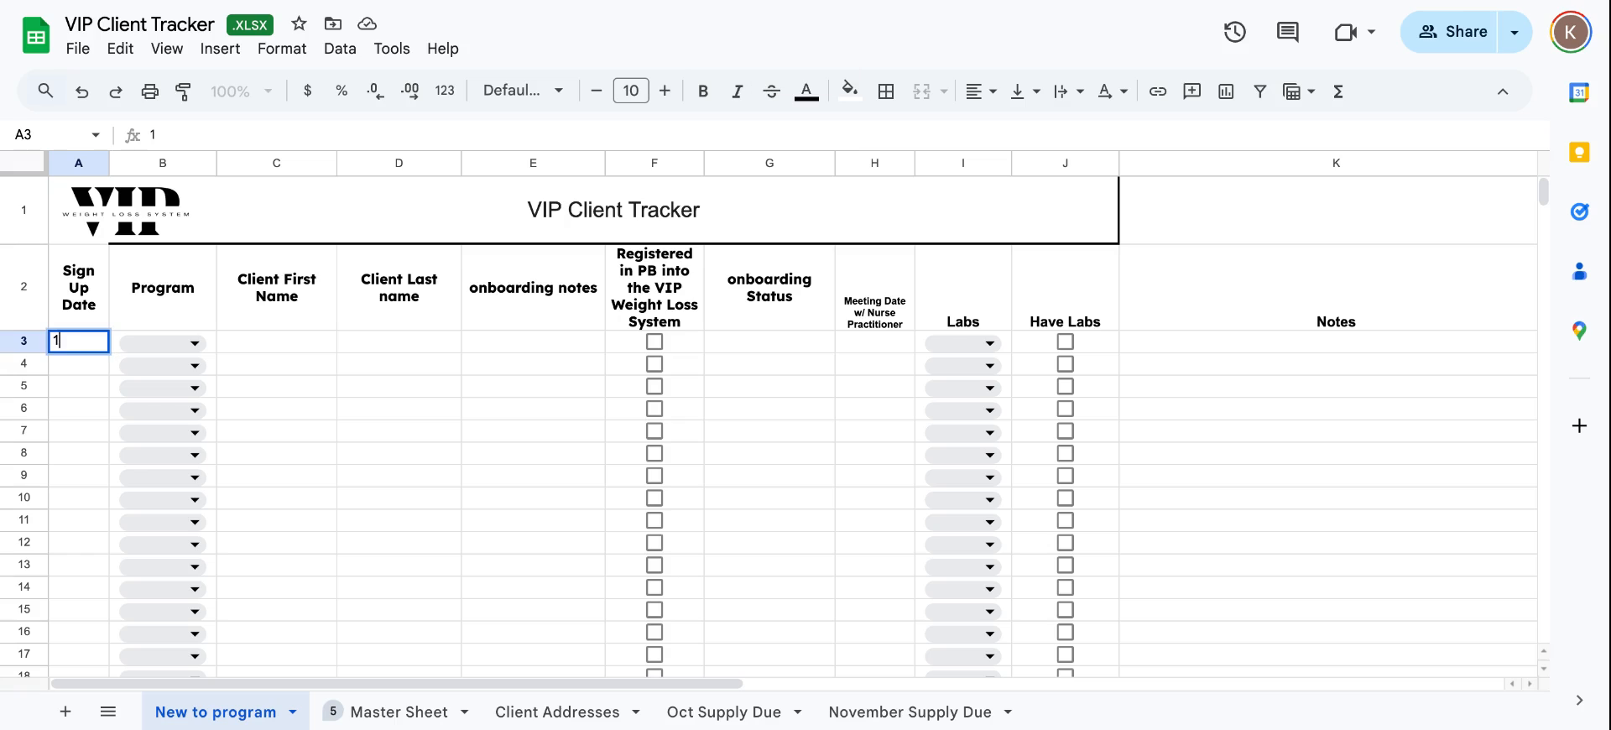
text(/14)
key(Tab)
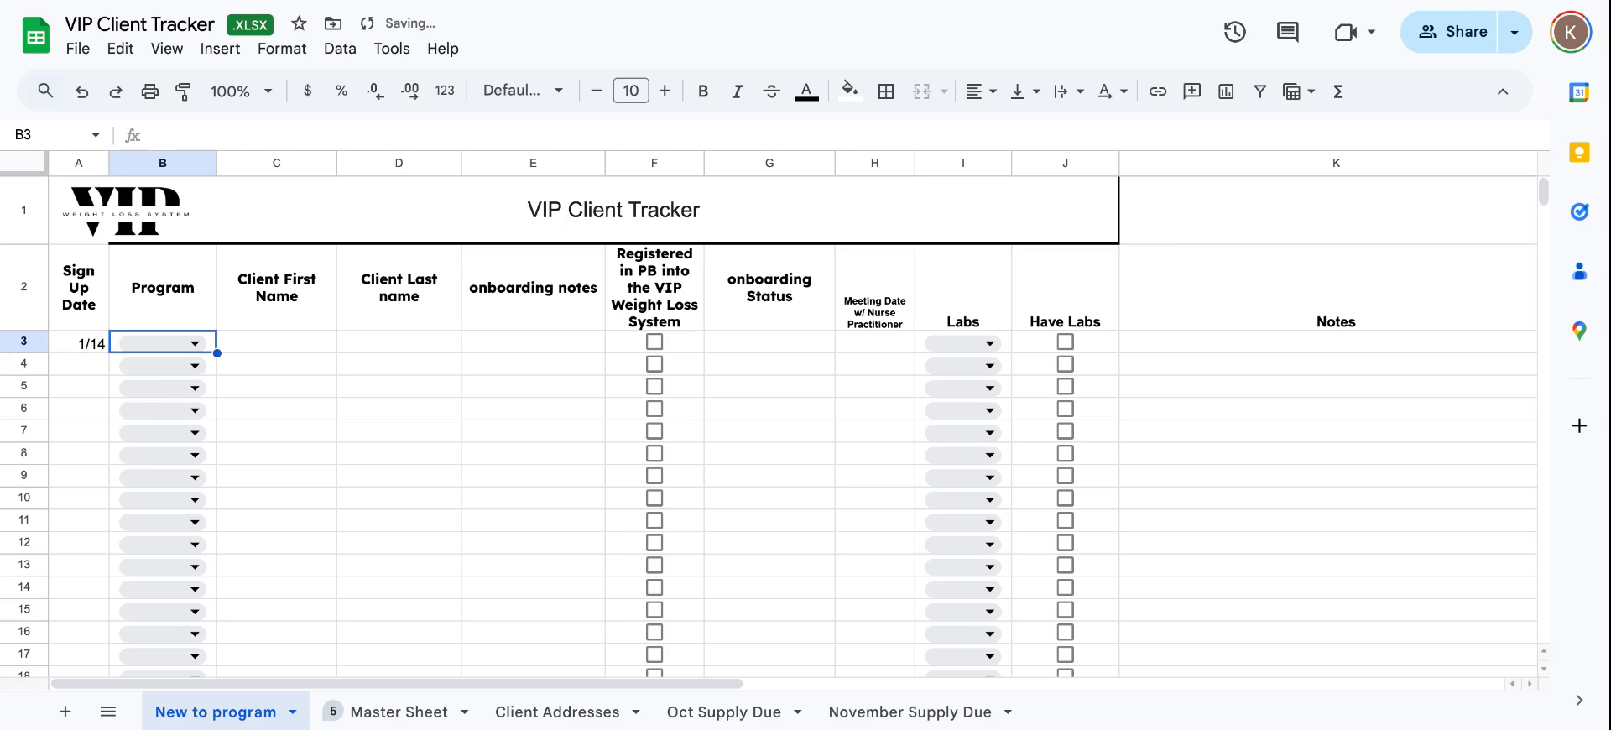
click(194, 343)
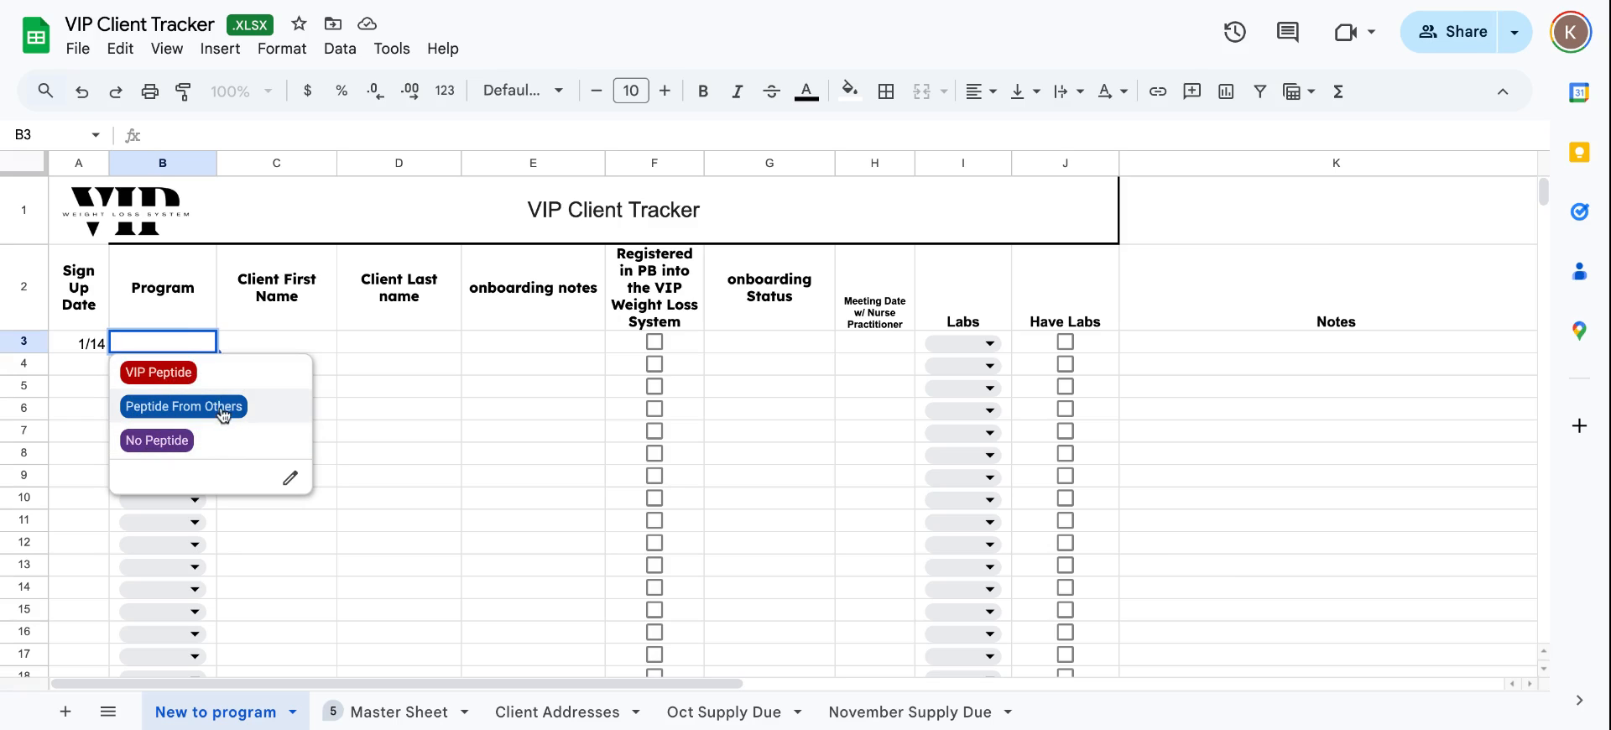
click(180, 380)
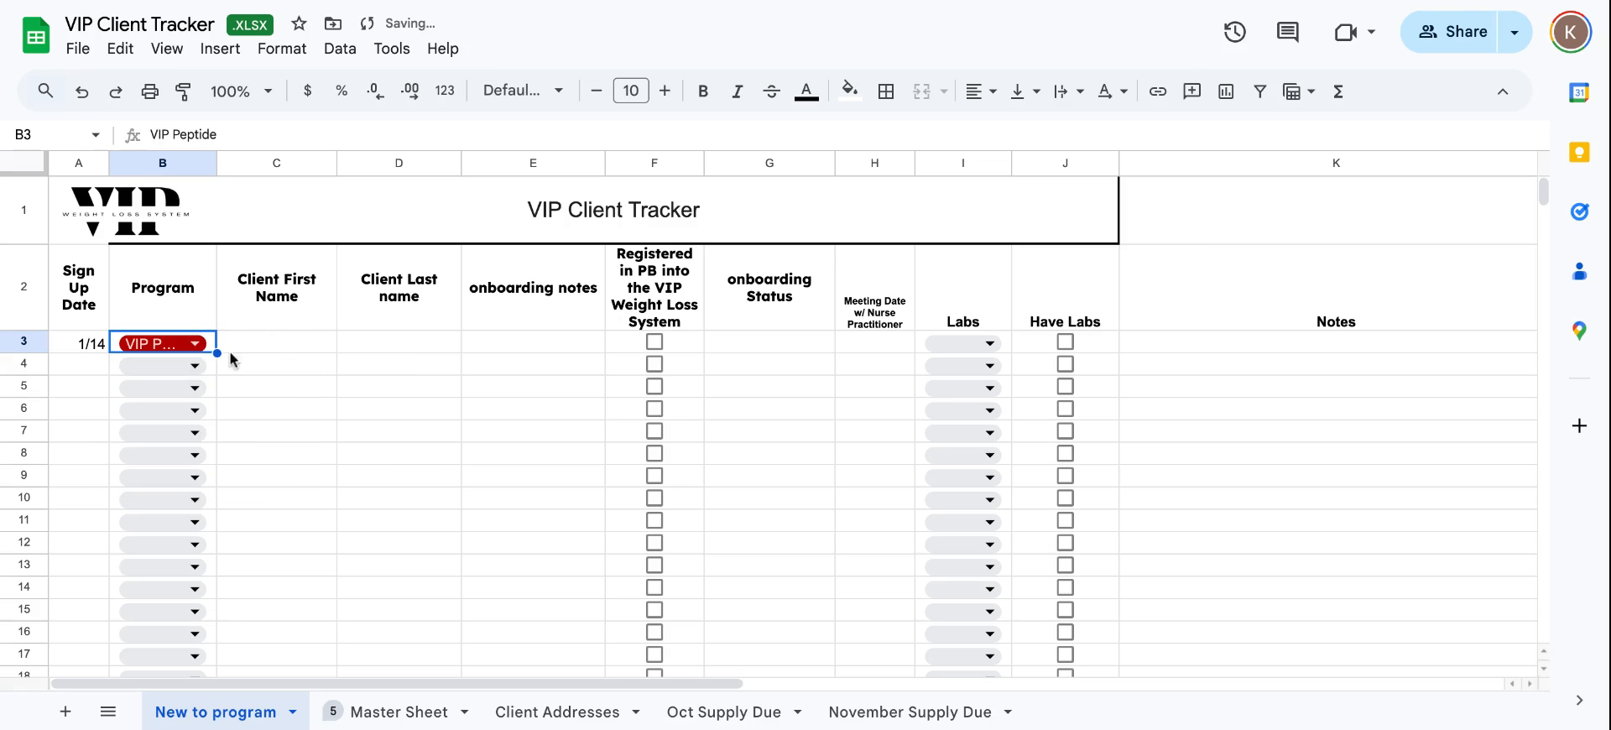
Enter the client's first and last name in row 3 and mark the client as registered in PB
click(278, 339)
text(Mary)
key(Tab)
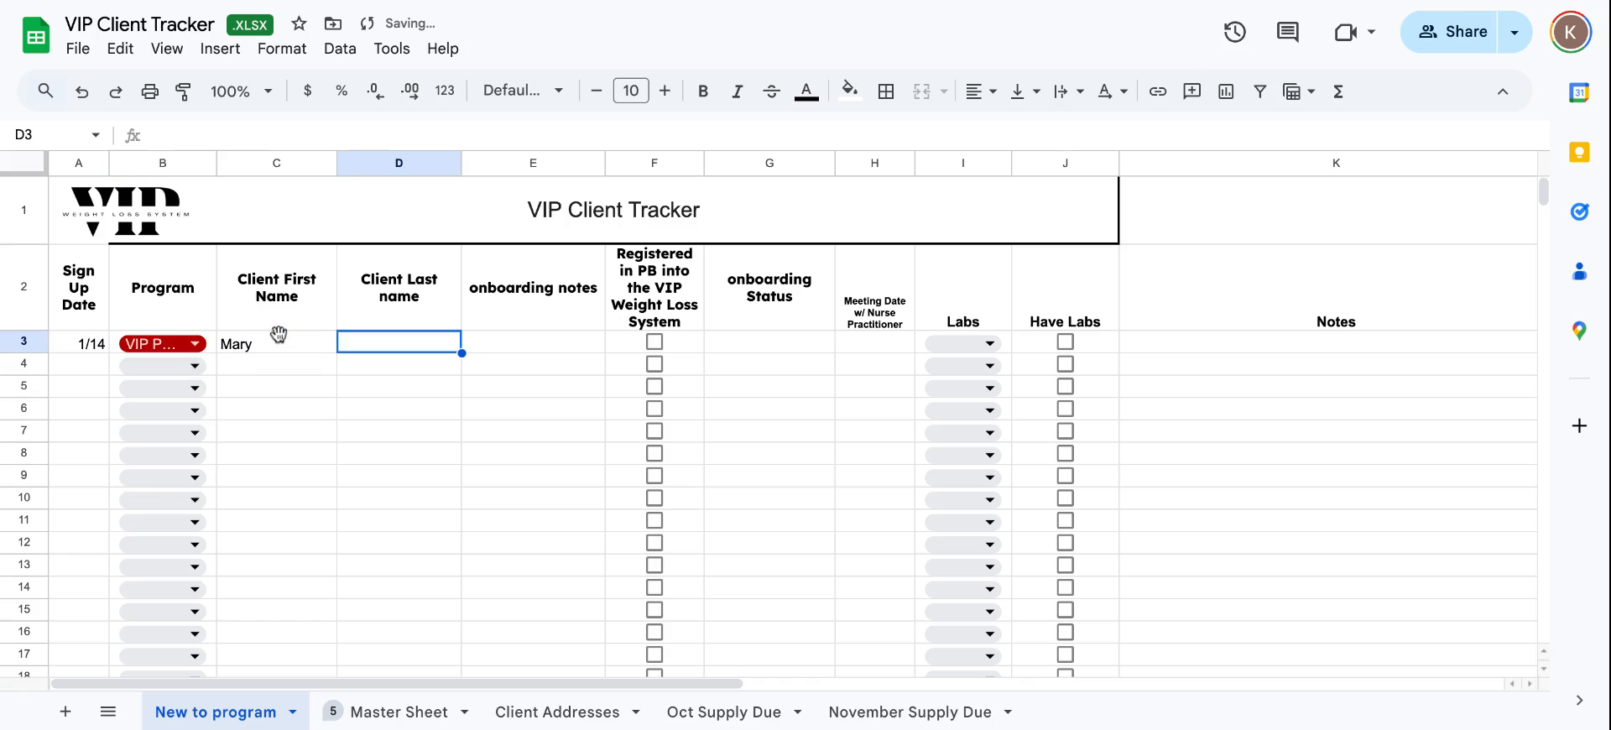
text(Smith)
key(Tab)
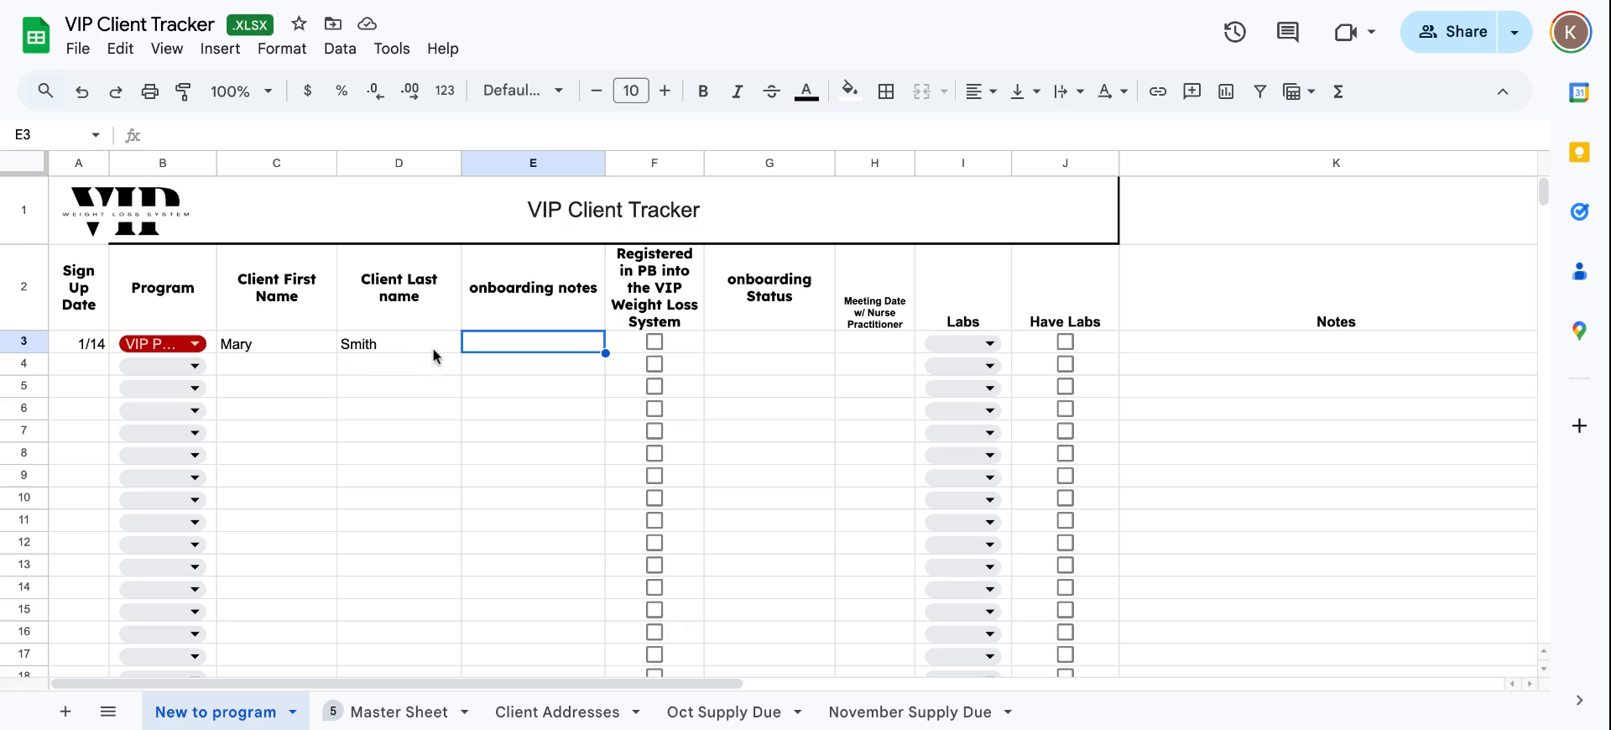
click(654, 342)
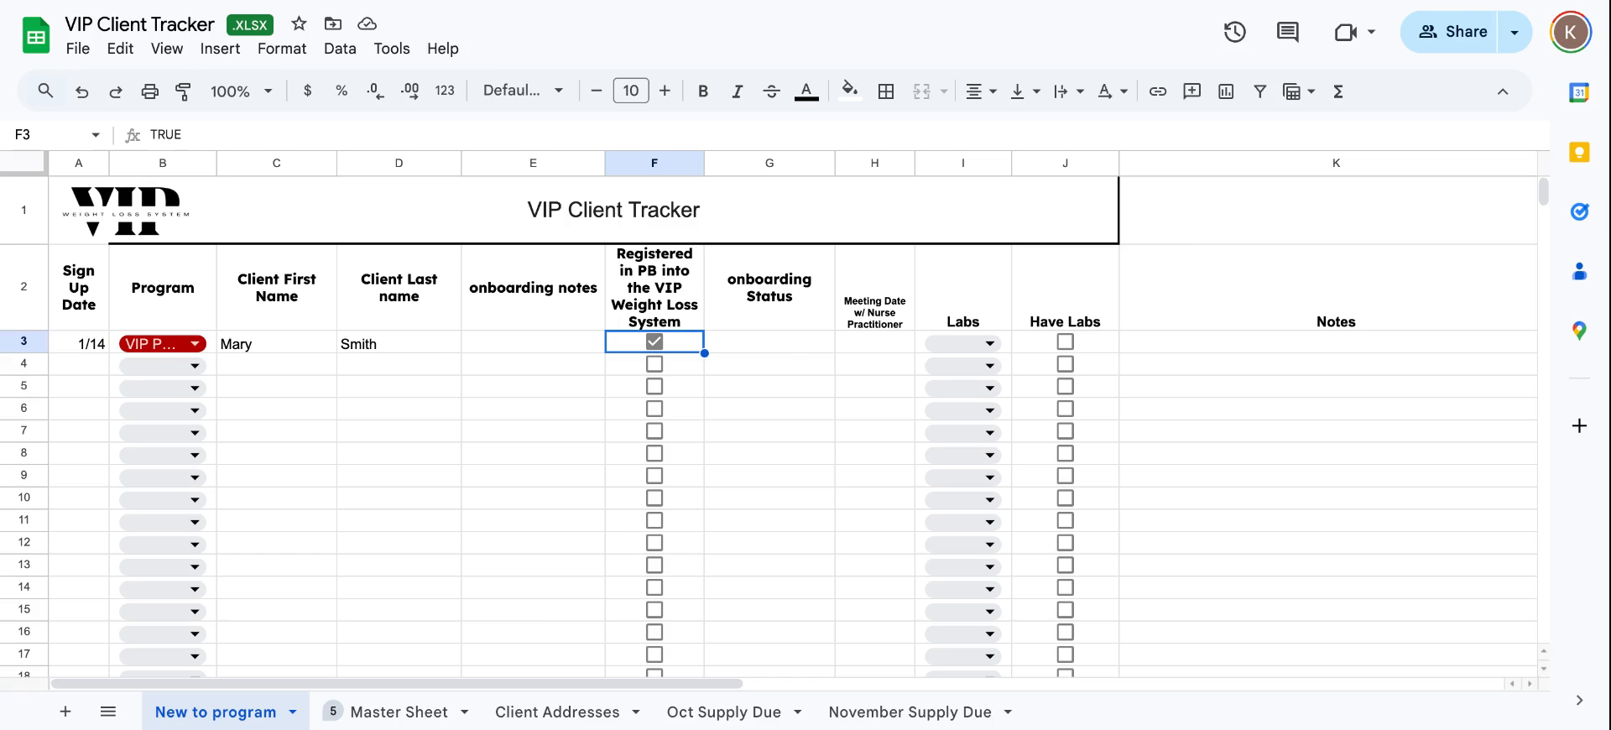
click(787, 343)
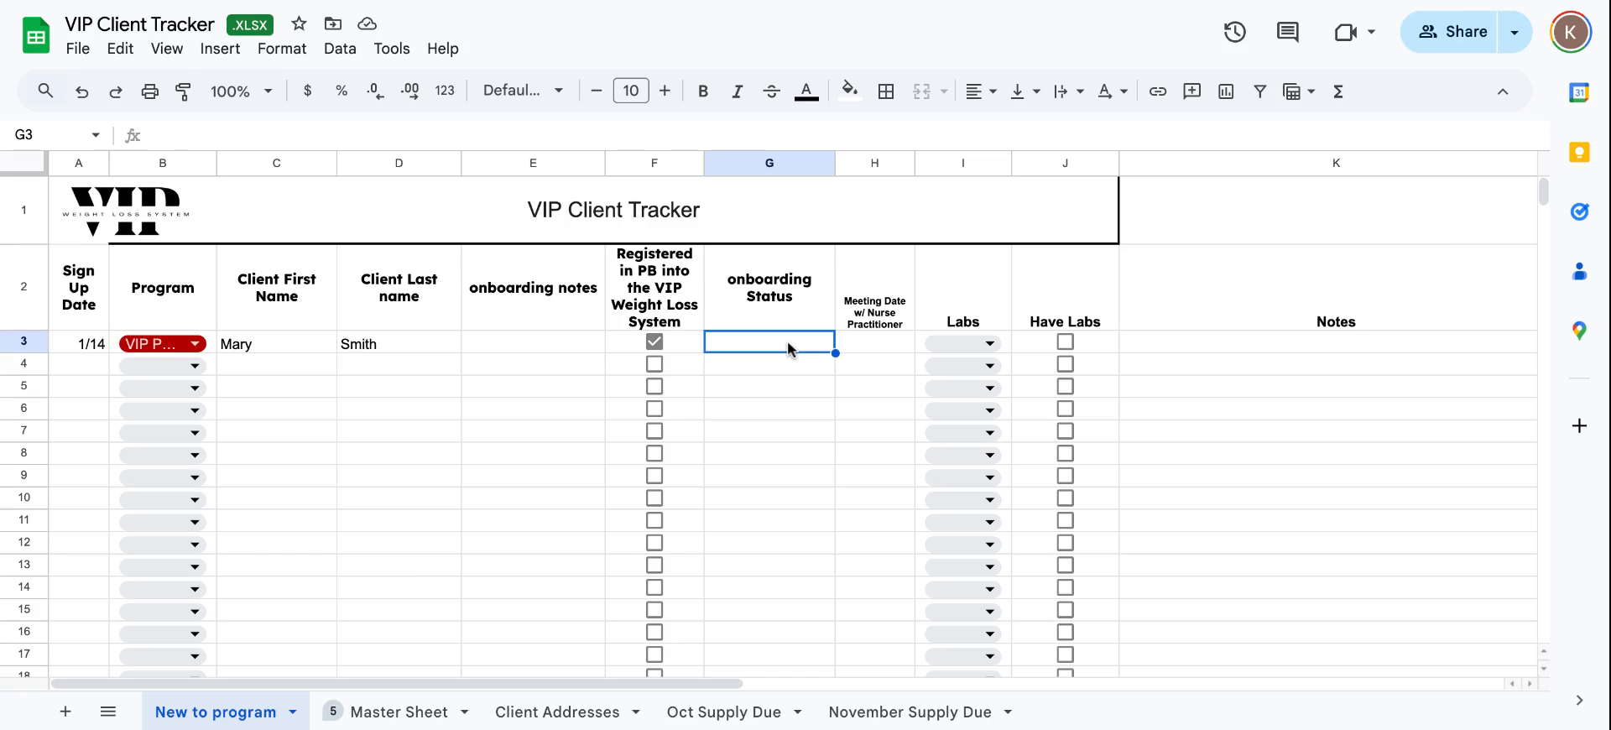
right_click(866, 164)
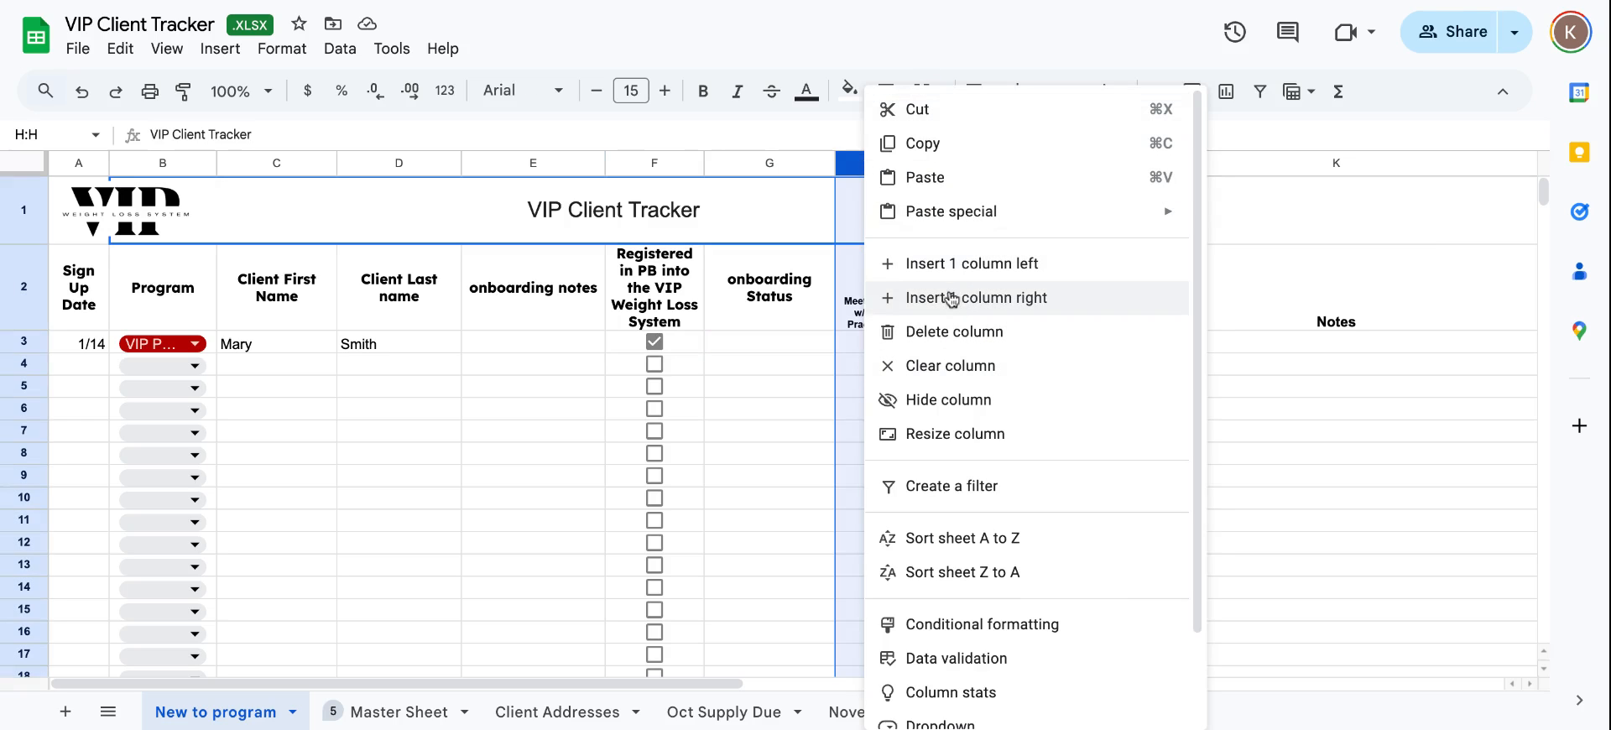
click(760, 341)
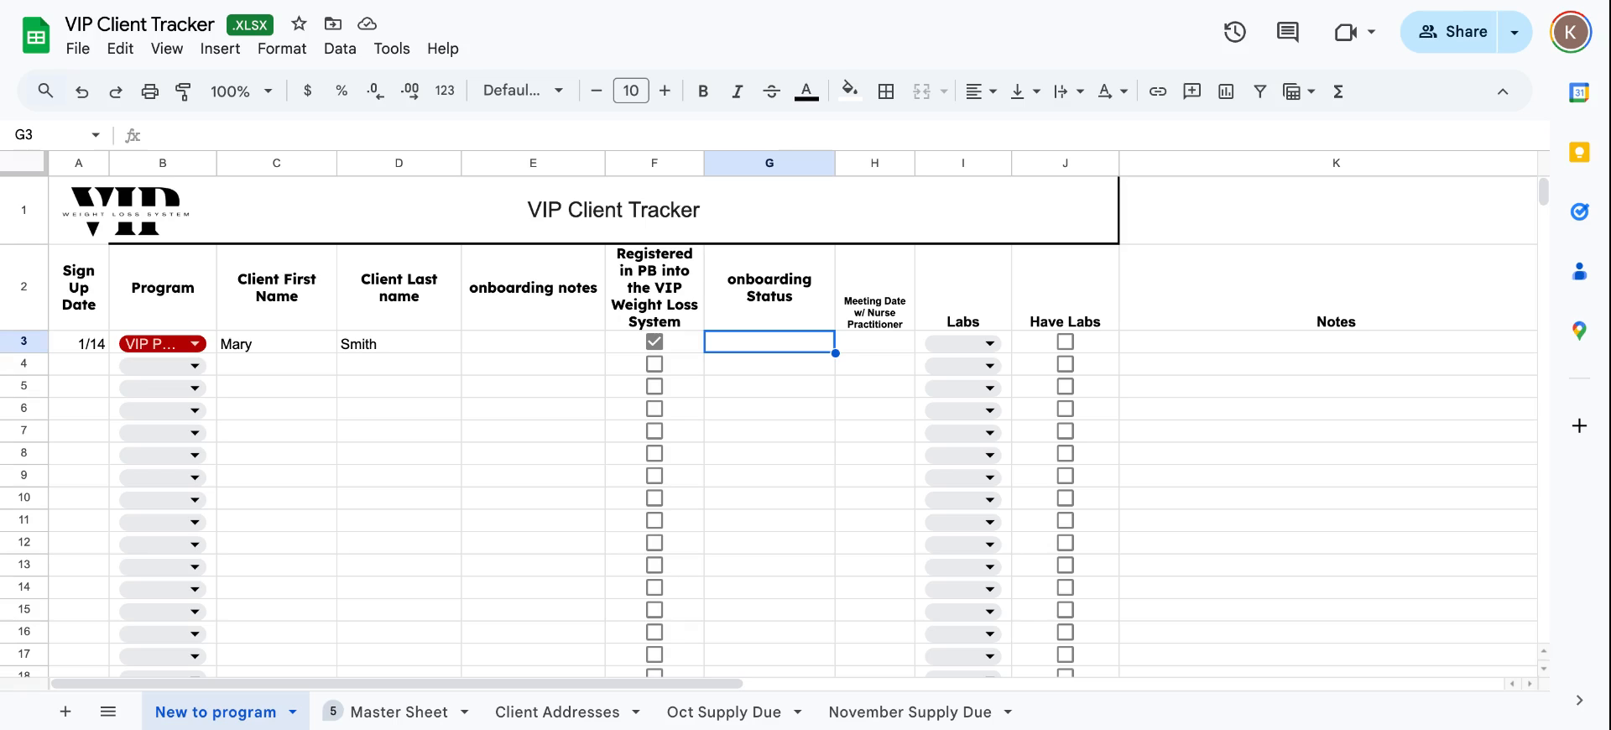
Enter 1/22 as the client's meeting date with the nurse practitioner in row 3
click(883, 342)
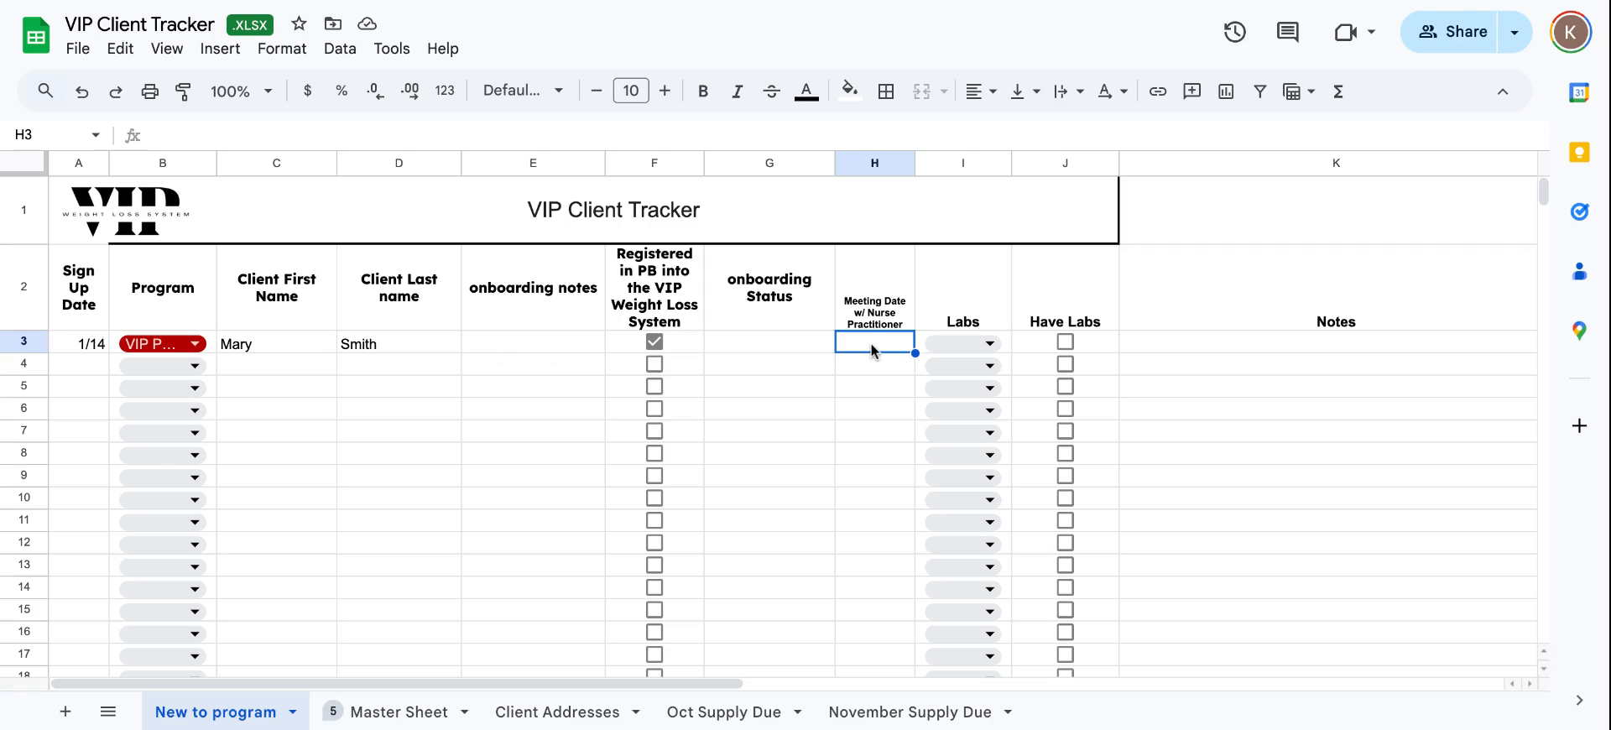
text(1/22)
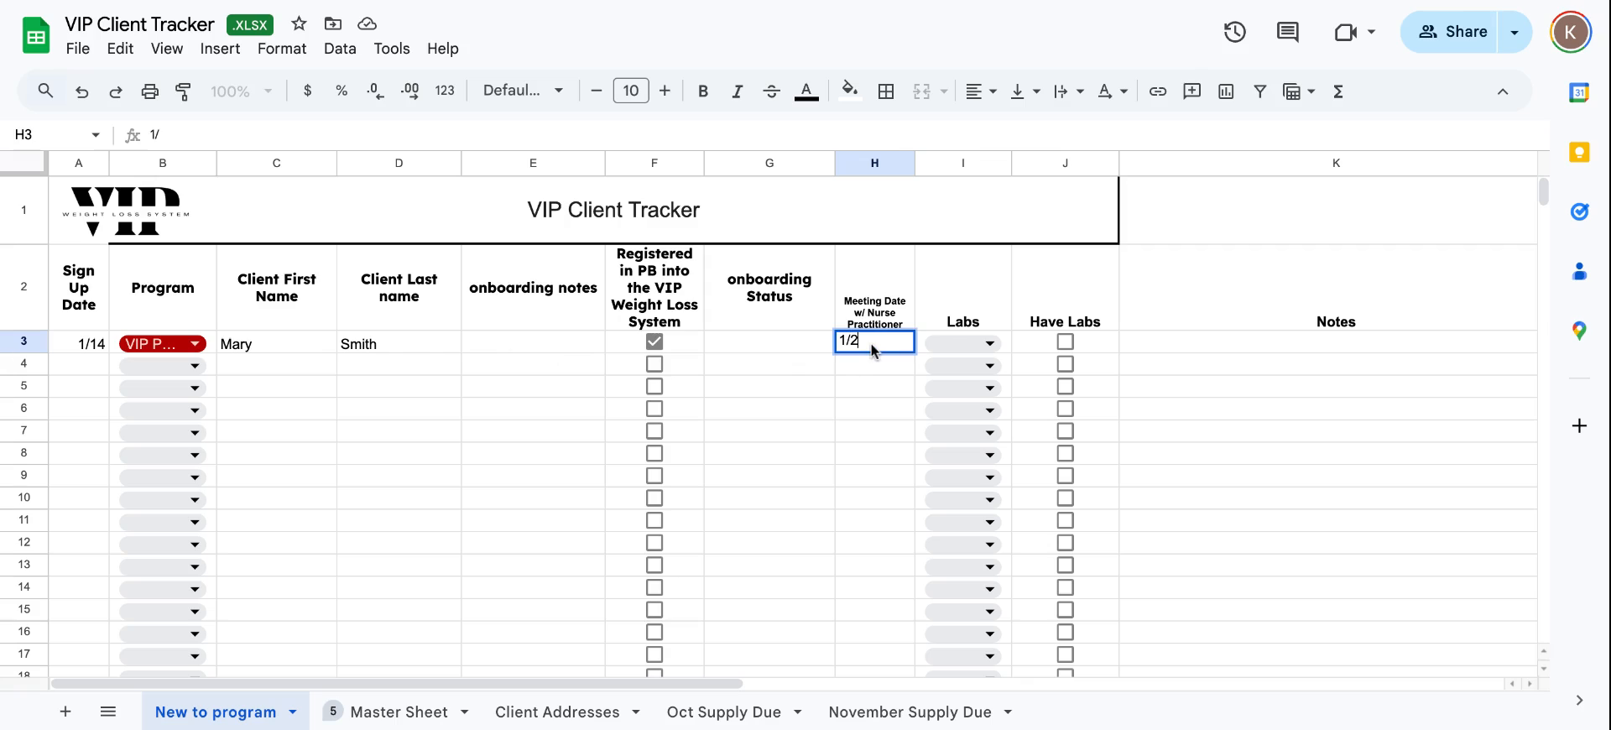
key(Tab)
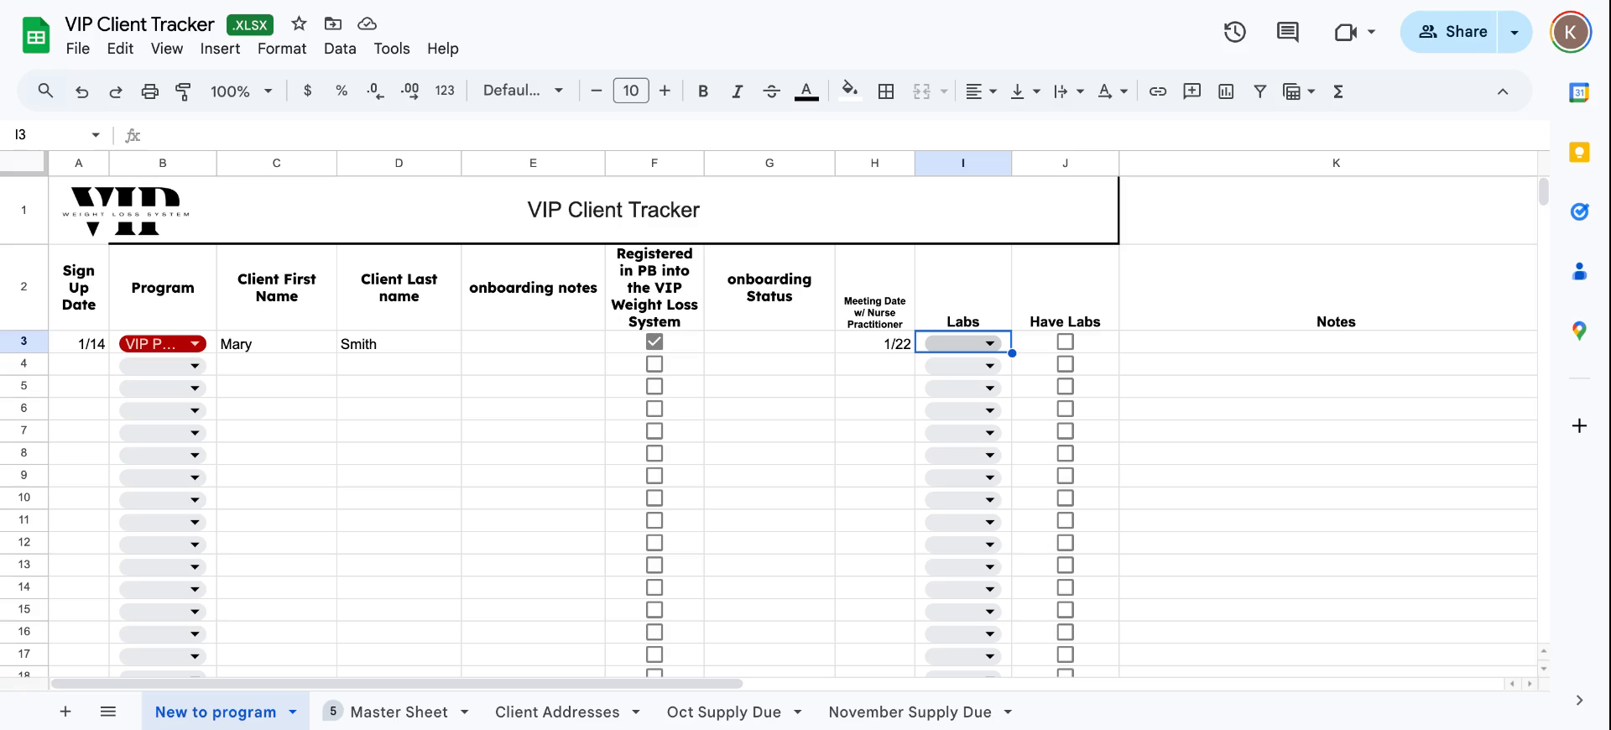
Set the client's Labs entry in row 3 to Uploading Themselves and mark Have Labs as checked
click(988, 343)
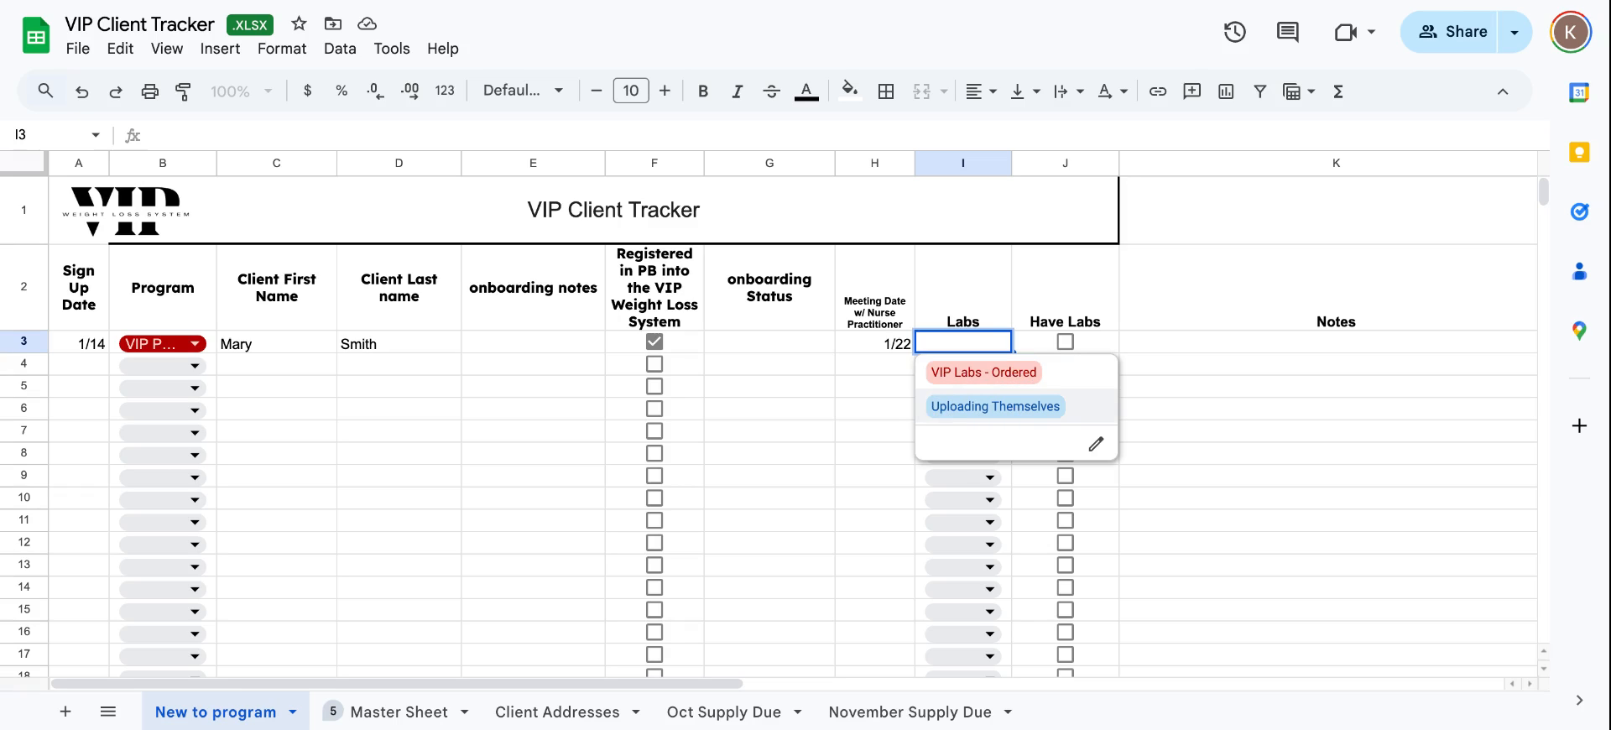
click(975, 407)
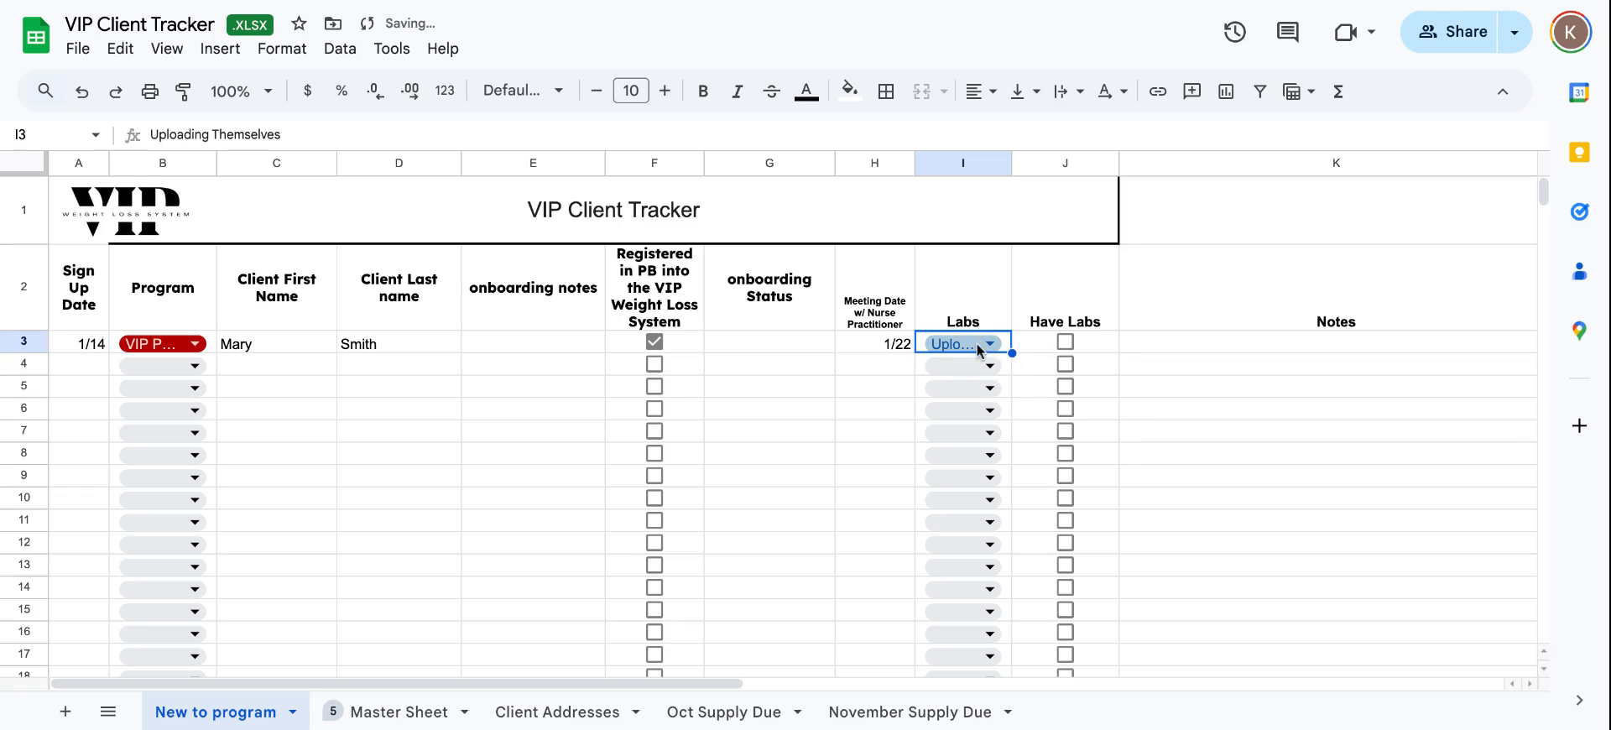
click(1062, 340)
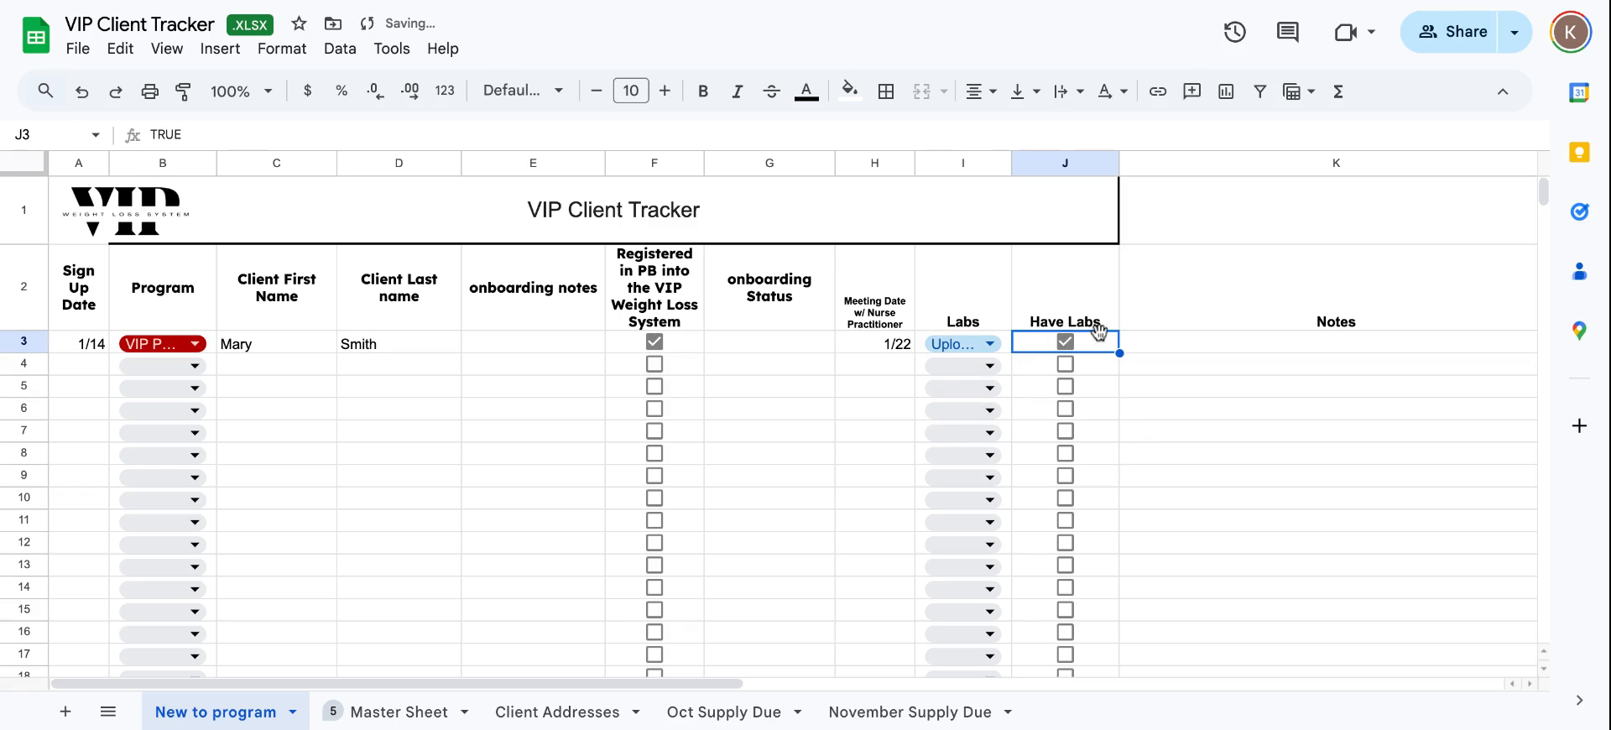
click(1183, 344)
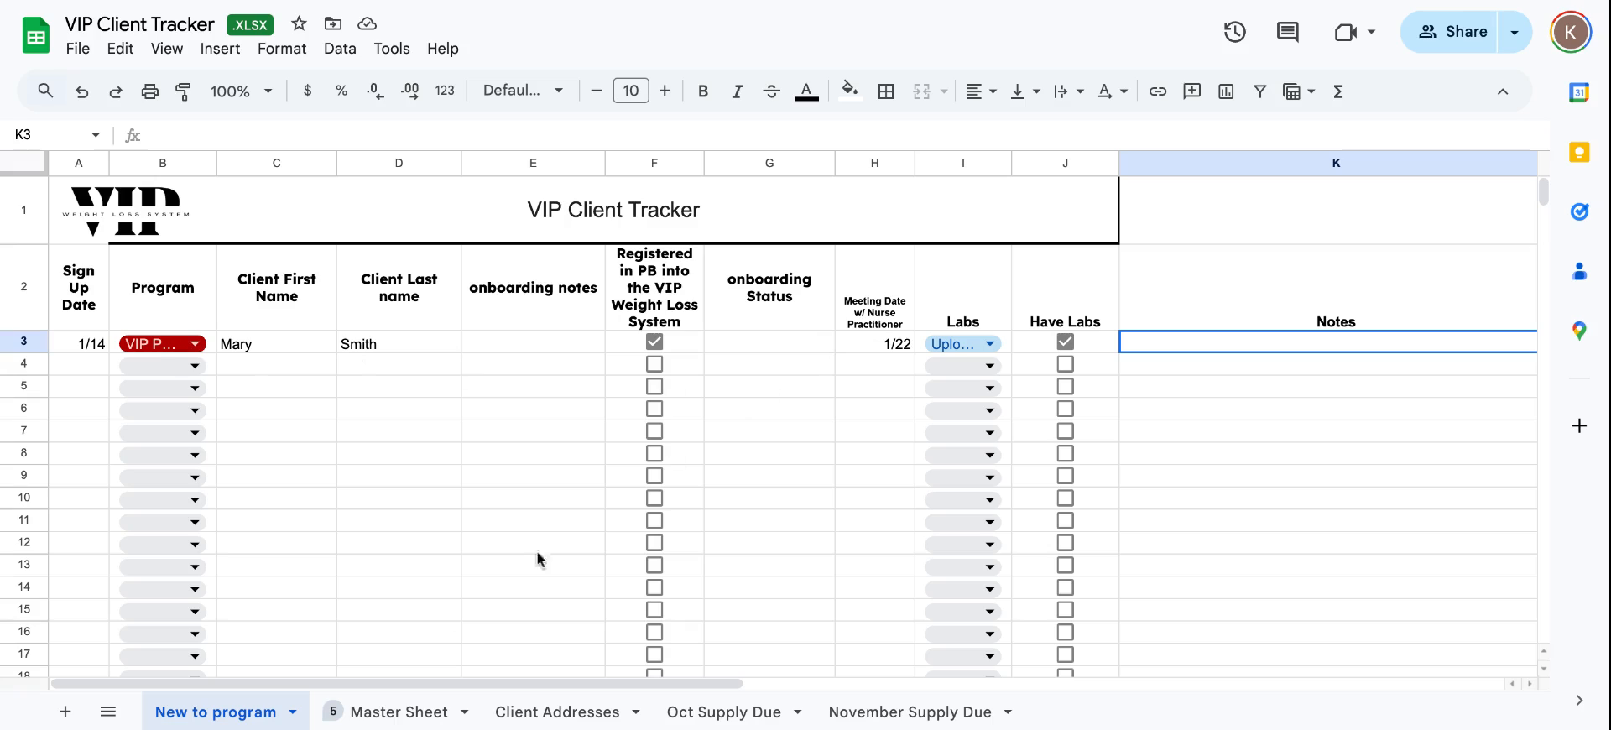
On the Master Sheet, set the program in row 2 of Phase 1 to VIP Peptide
click(388, 715)
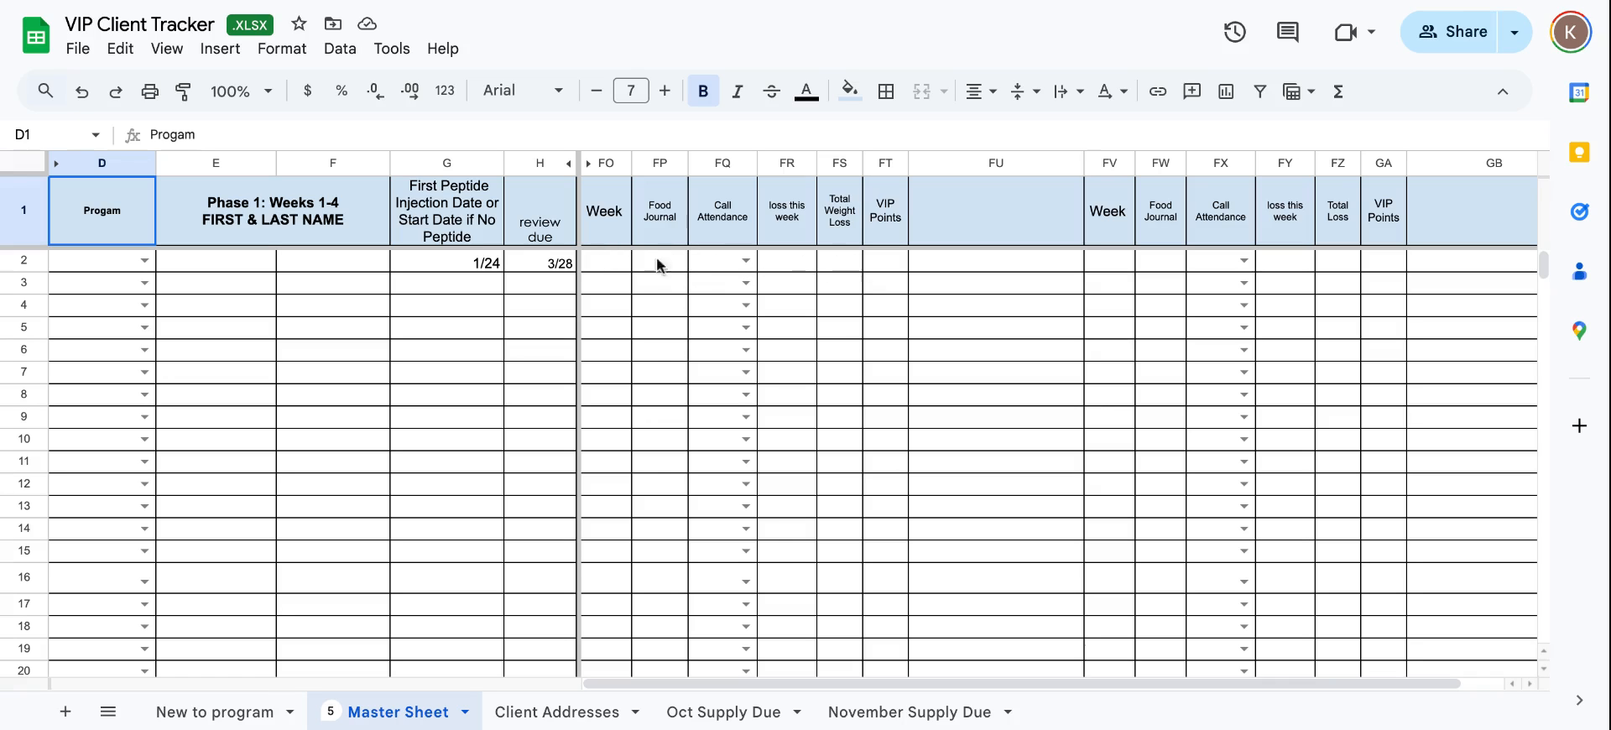
click(126, 261)
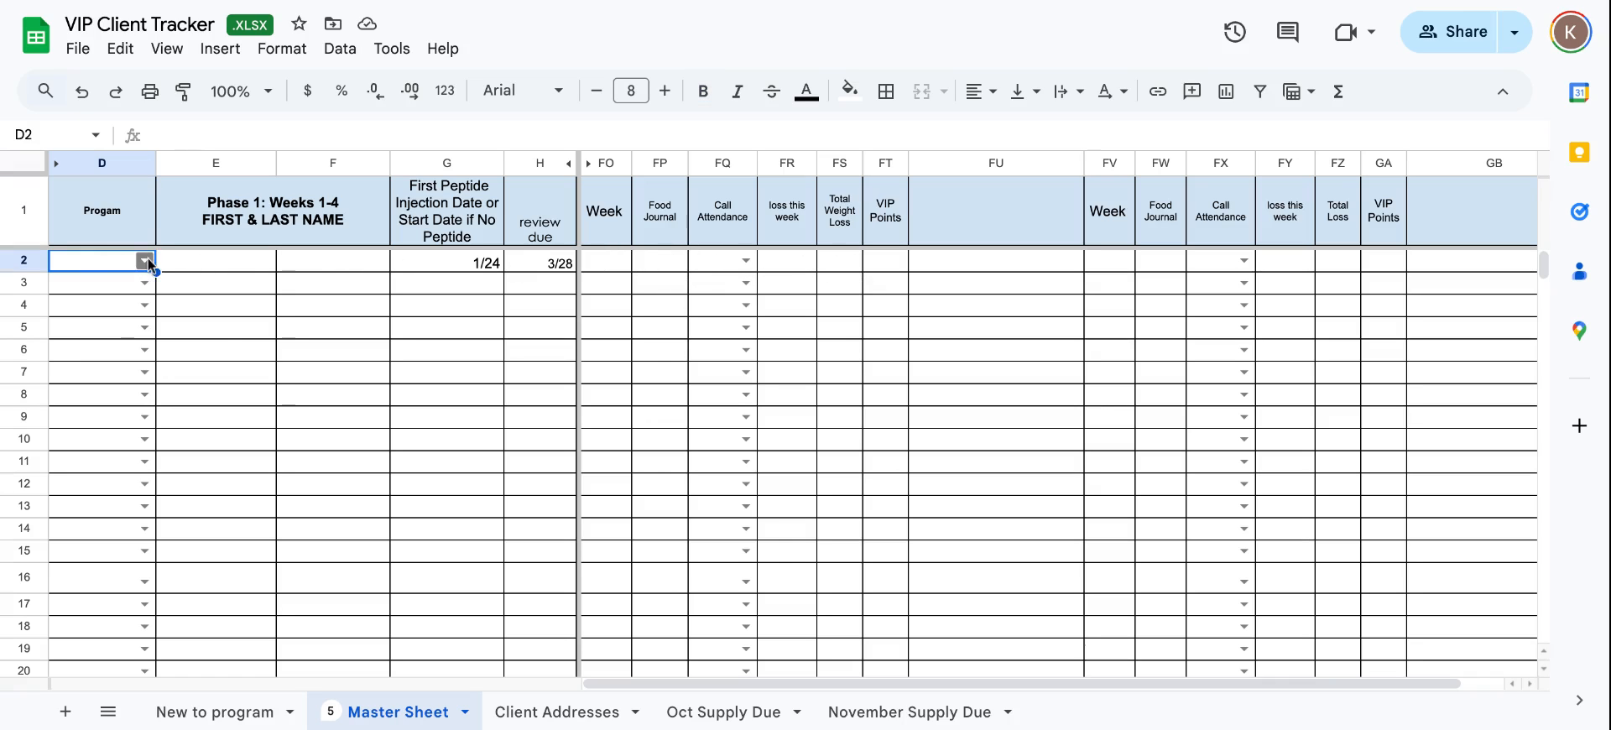
click(148, 260)
click(106, 286)
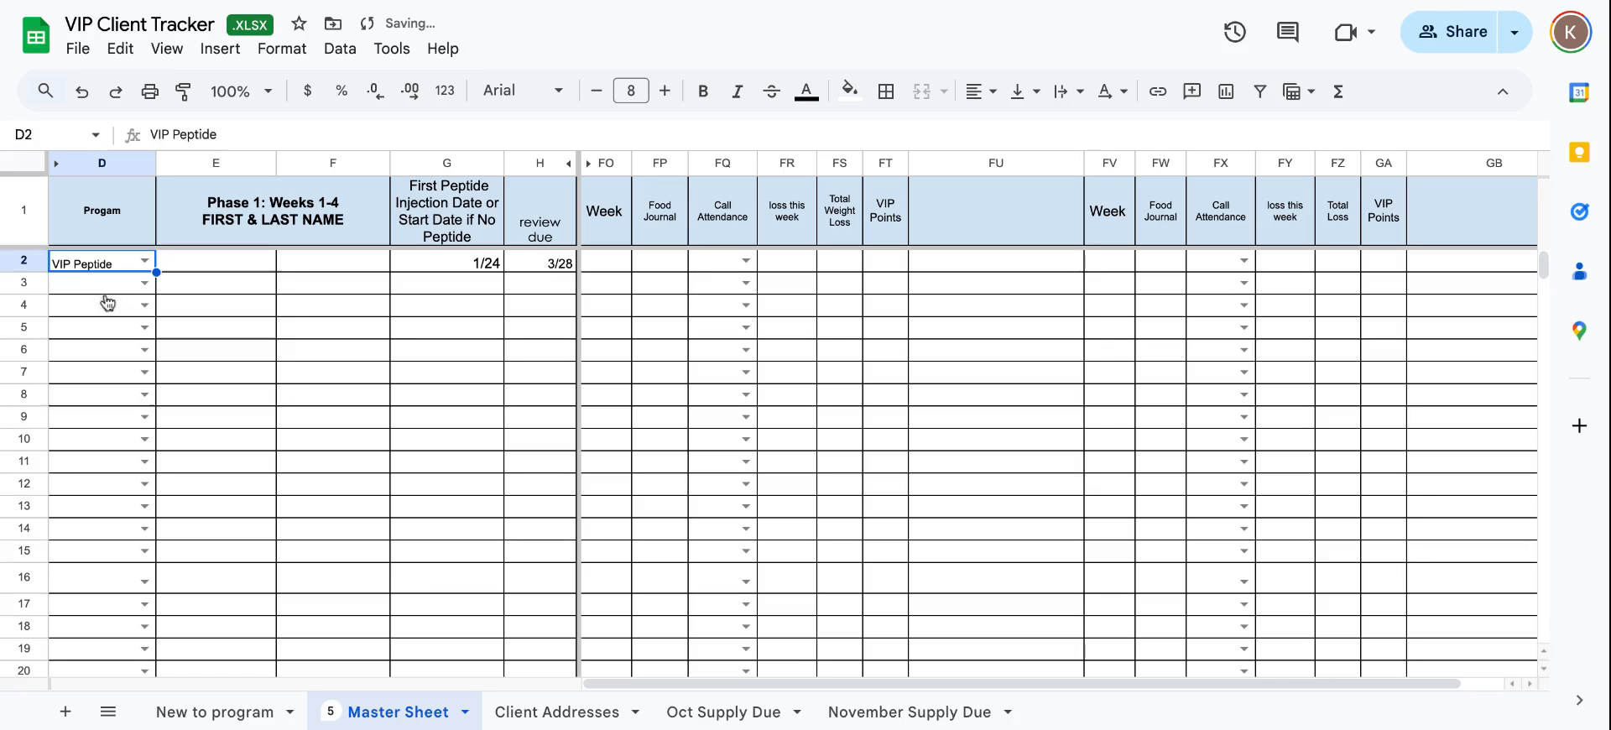
Enter the client's first and last name in row 2 of the Master Sheet's Phase 1 section
click(223, 268)
text(Mary)
key(Tab)
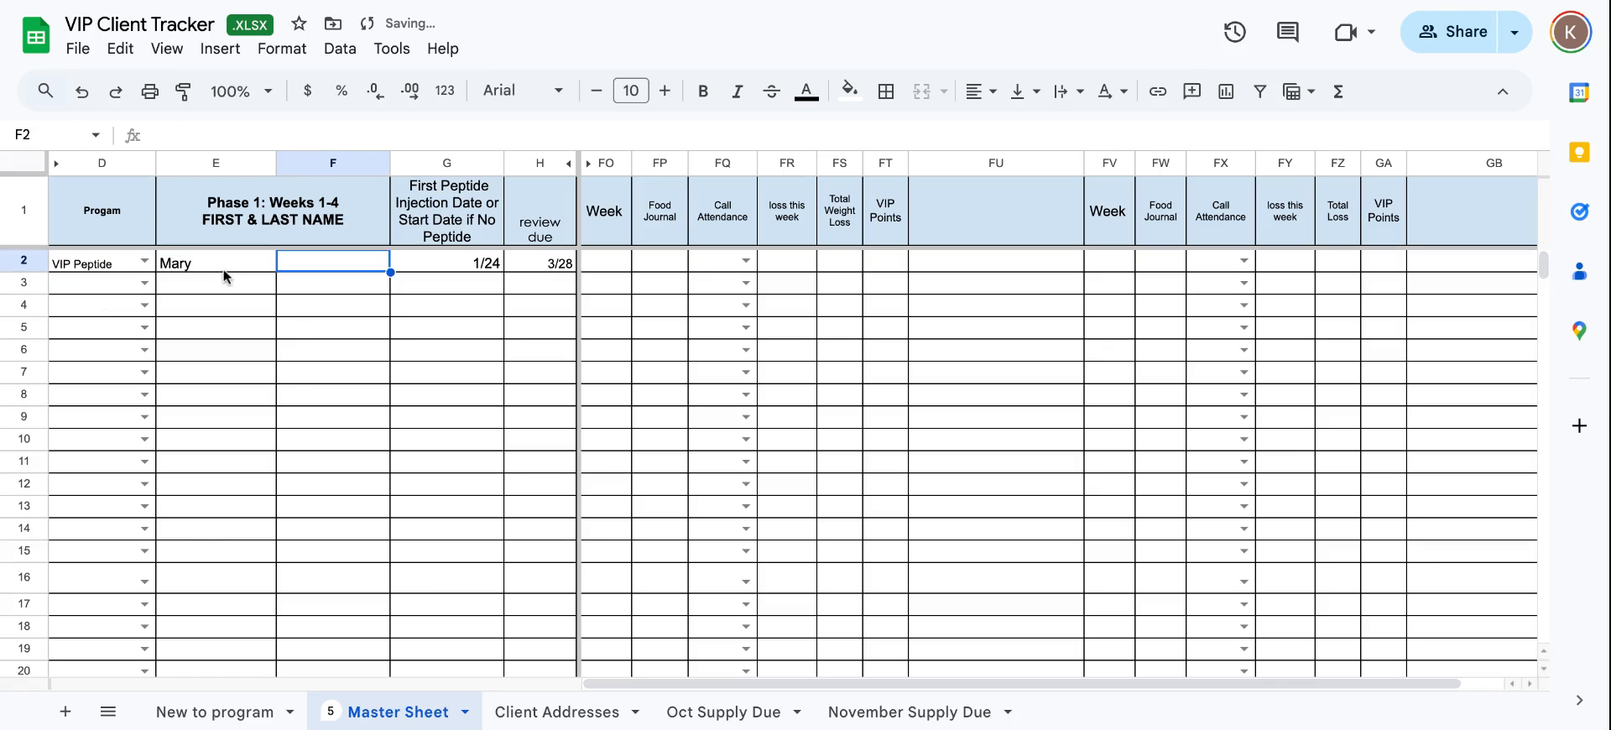
text(Smith)
key(Tab)
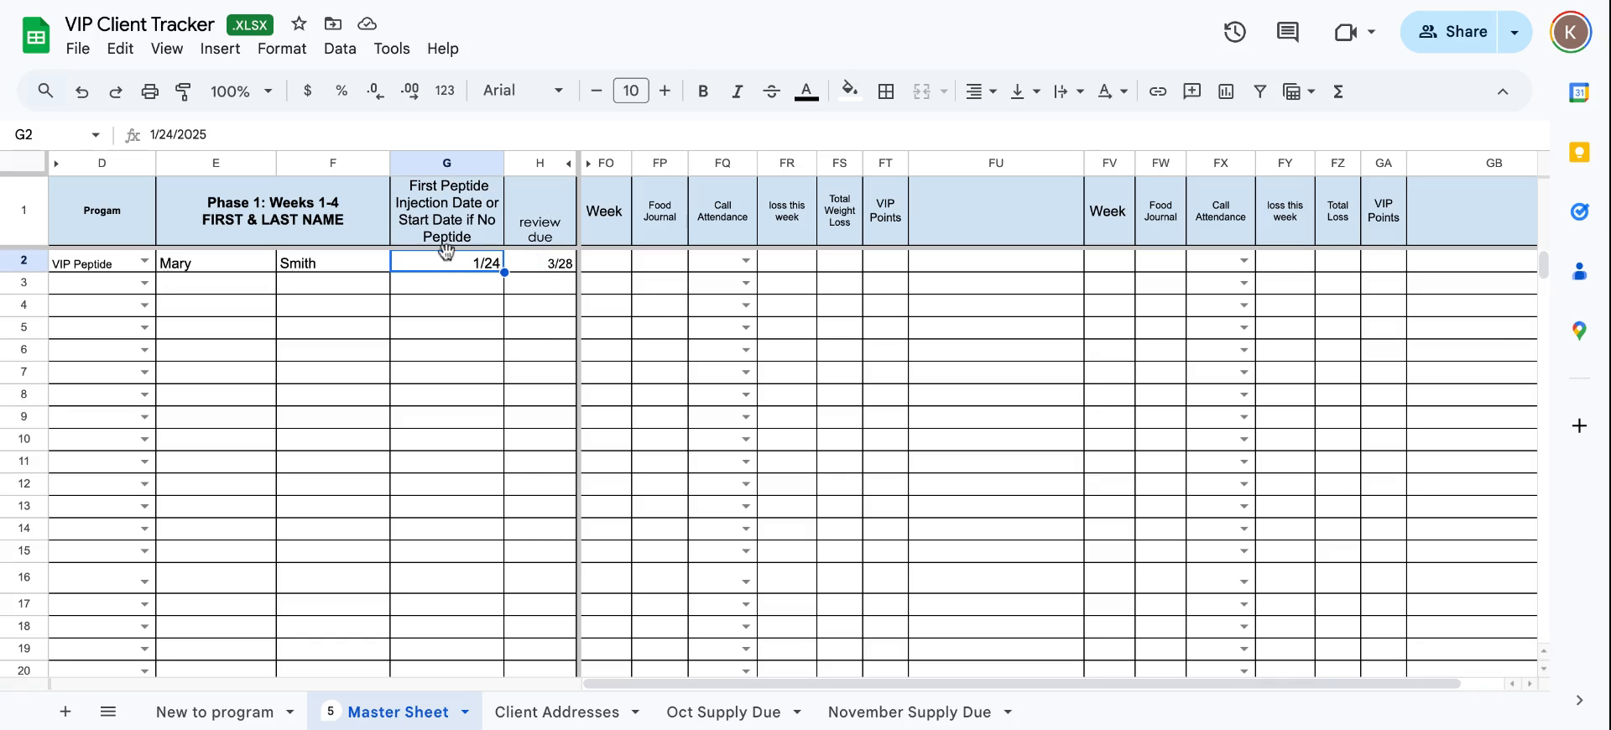
Examine the review due formula in row 2 and the Master Sheet's phase and month sections from Phase 1 through Month 15
click(538, 263)
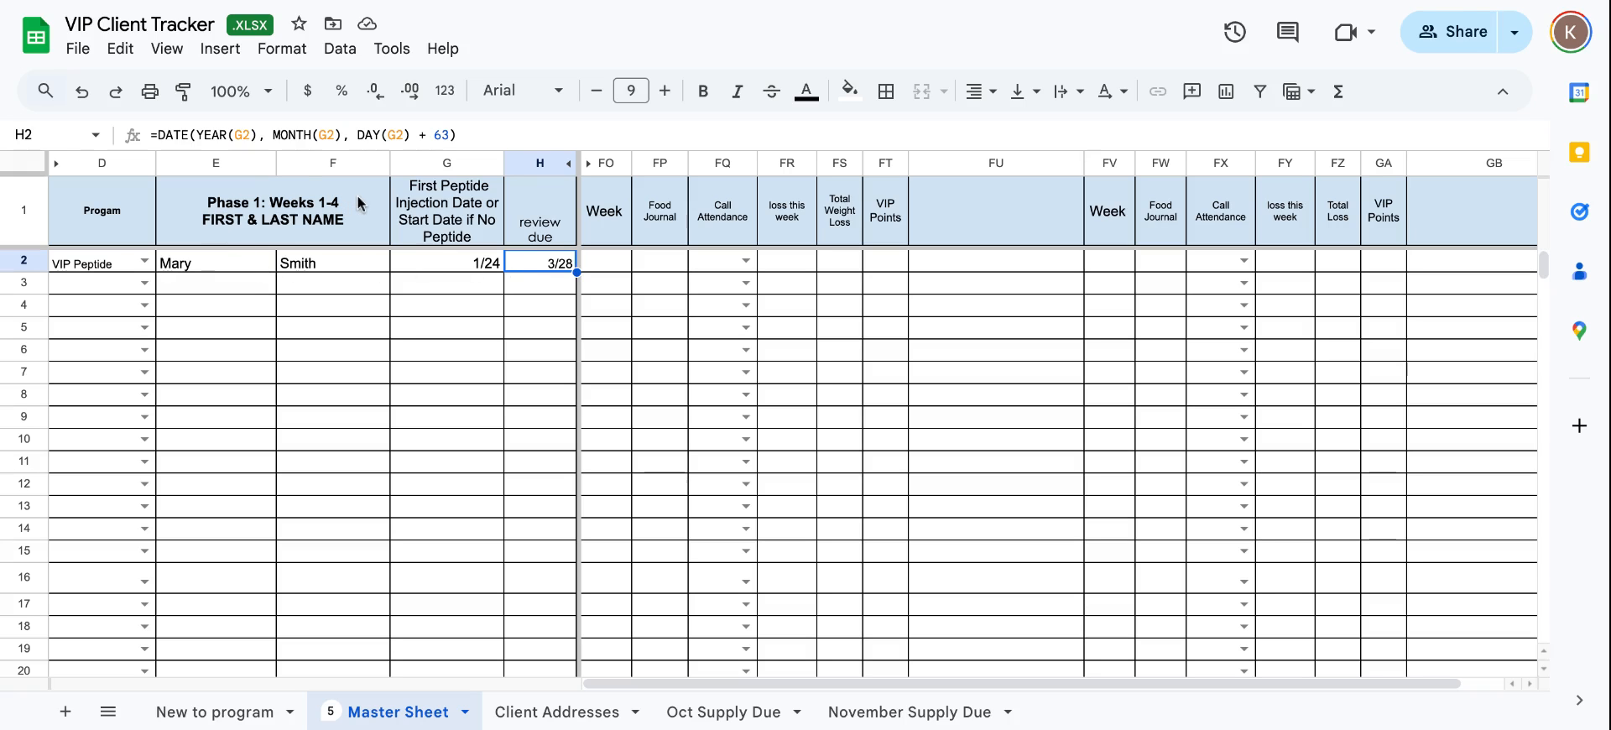
scroll(354, 203, down, 8)
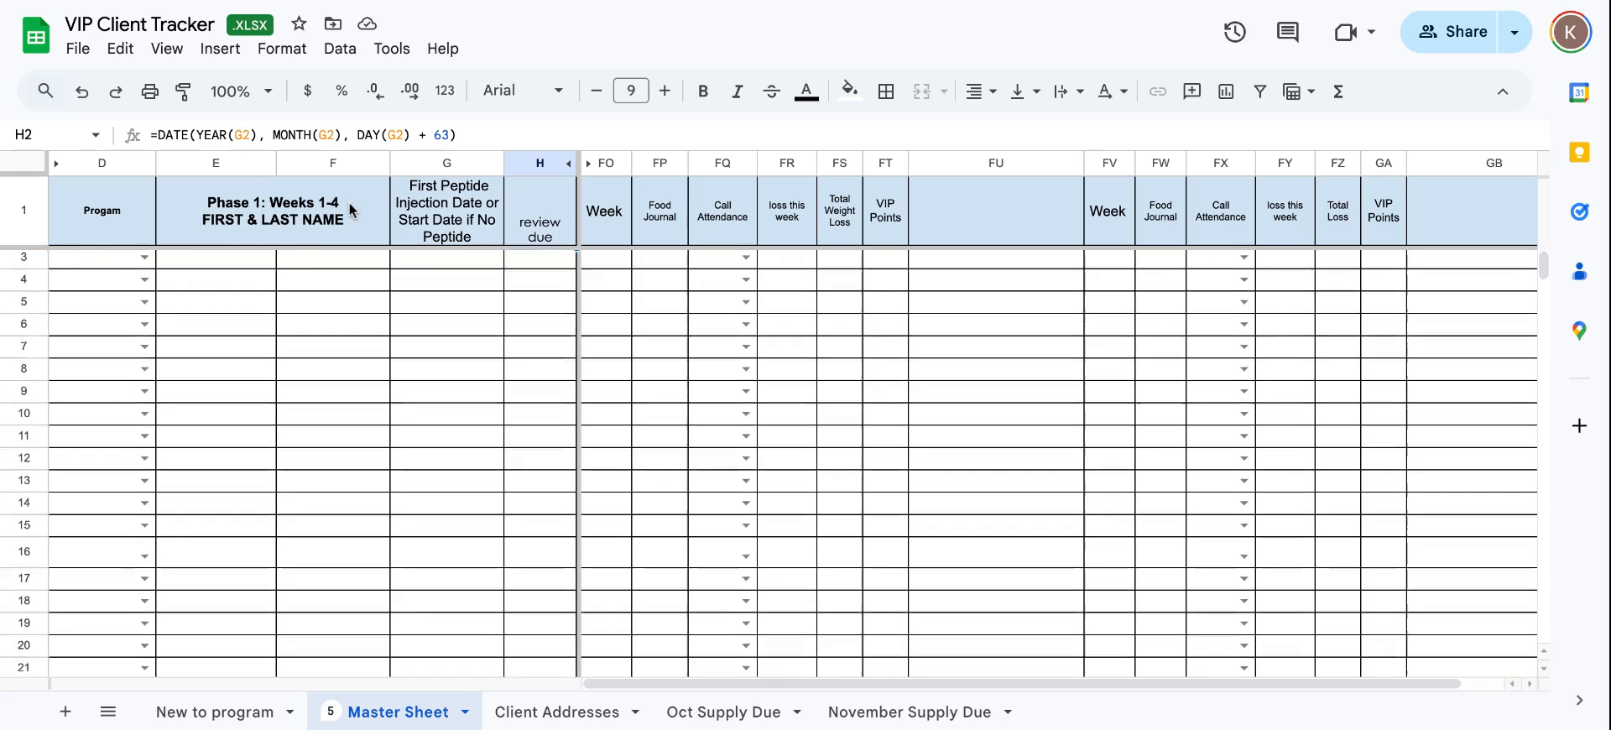
scroll(365, 317, down, 1)
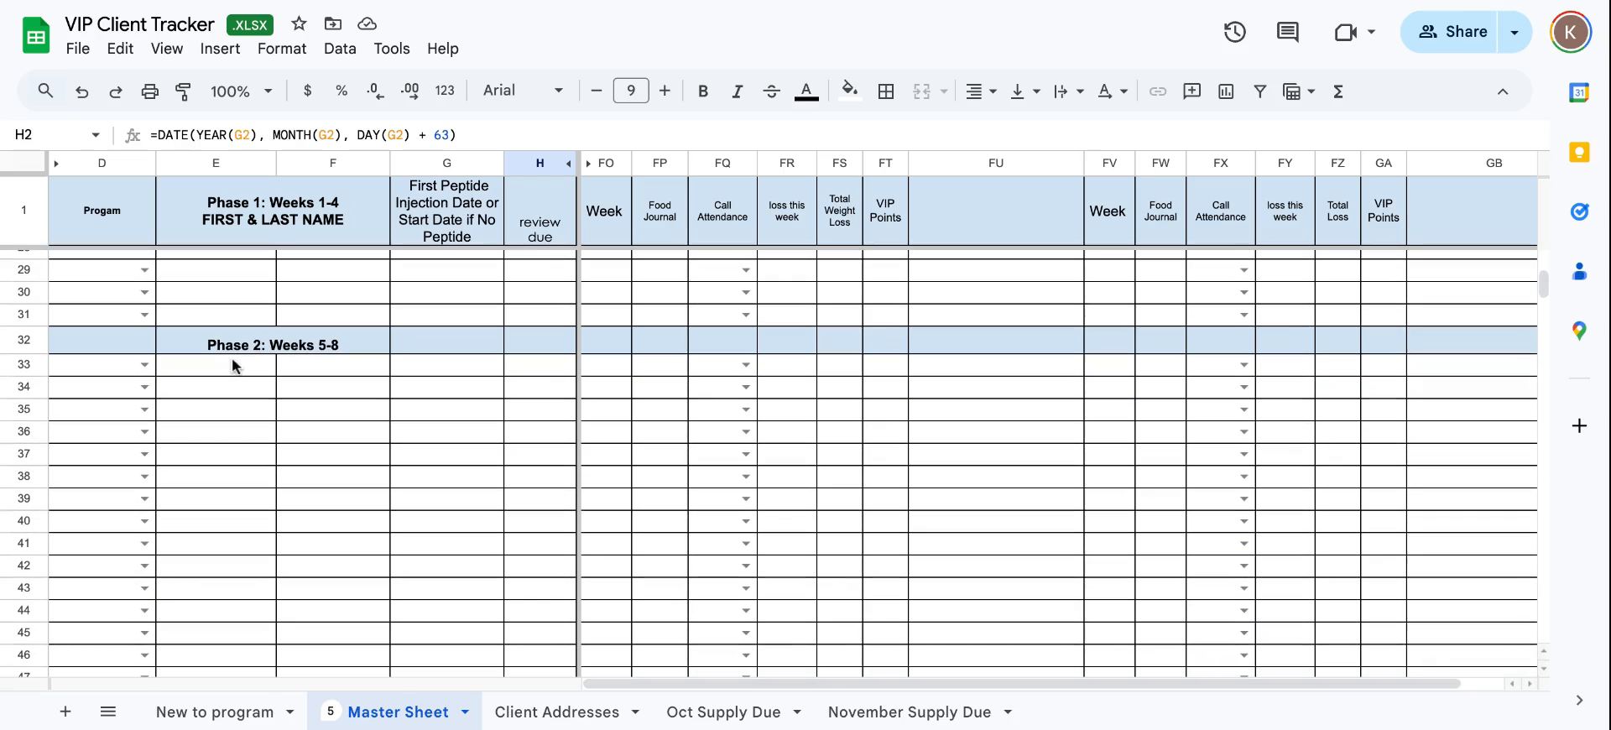
scroll(352, 352, down, 6)
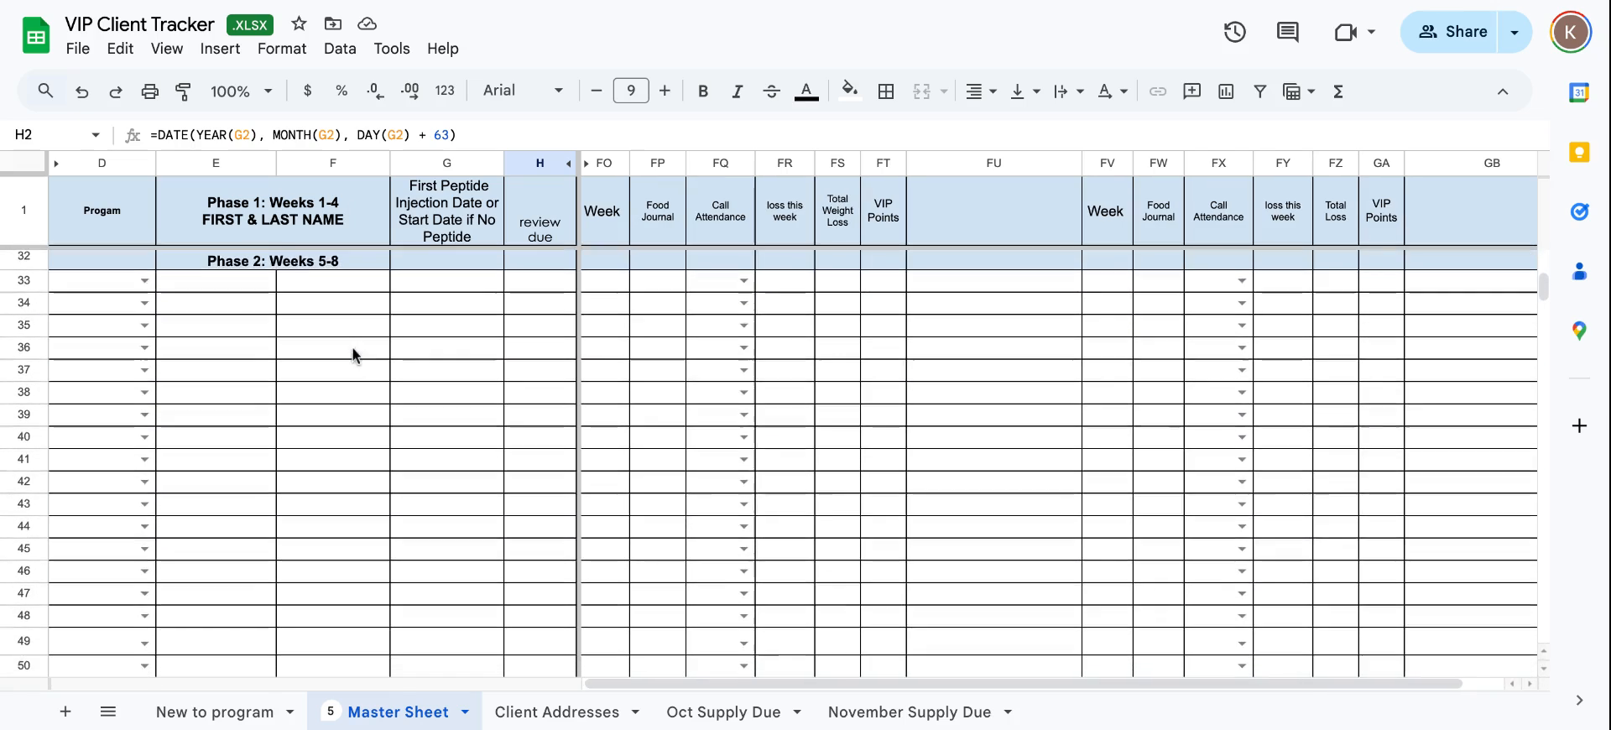
scroll(297, 410, down, 4)
scroll(297, 410, up, 1)
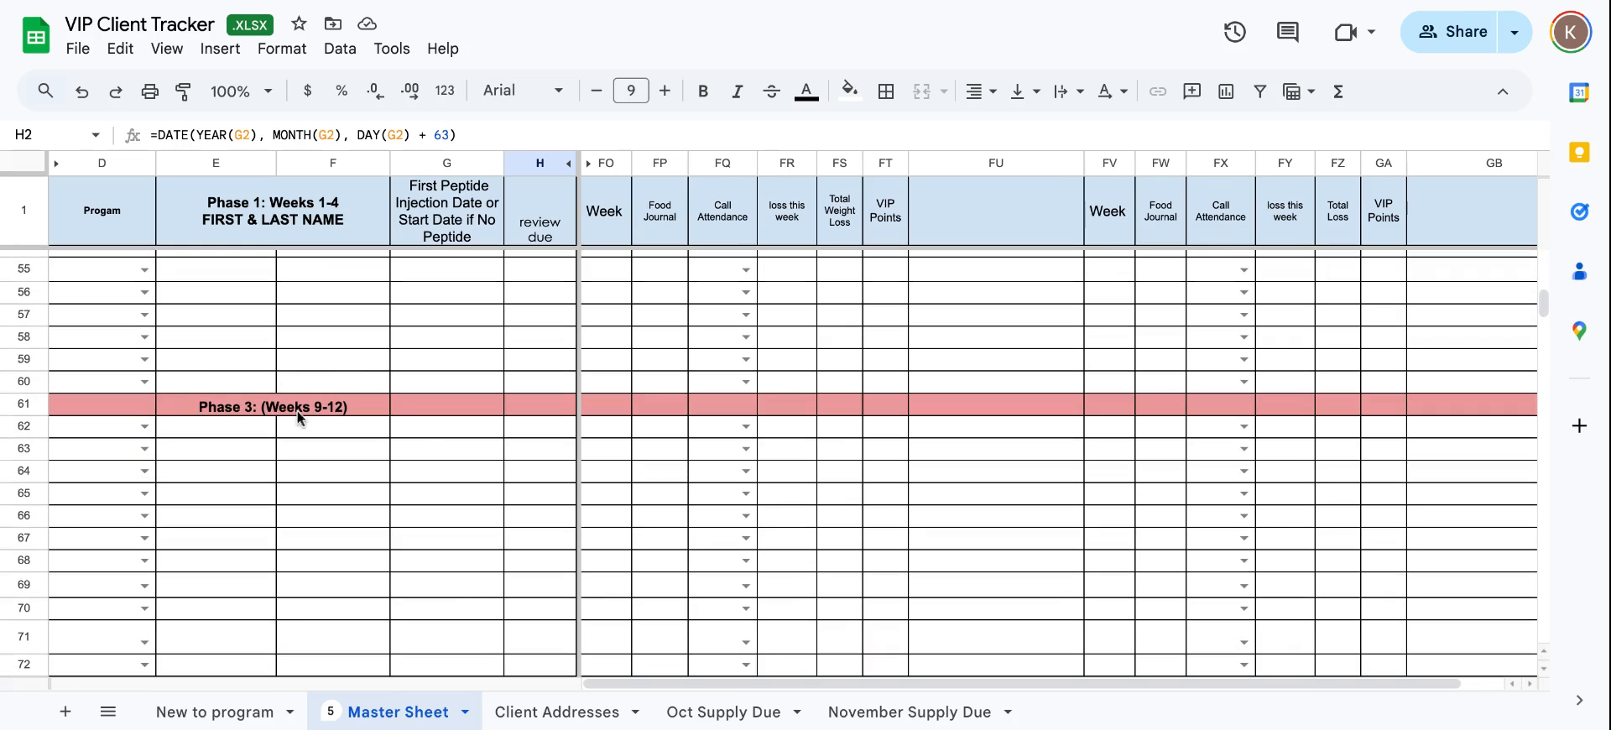
scroll(386, 417, down, 2)
scroll(386, 417, down, 7)
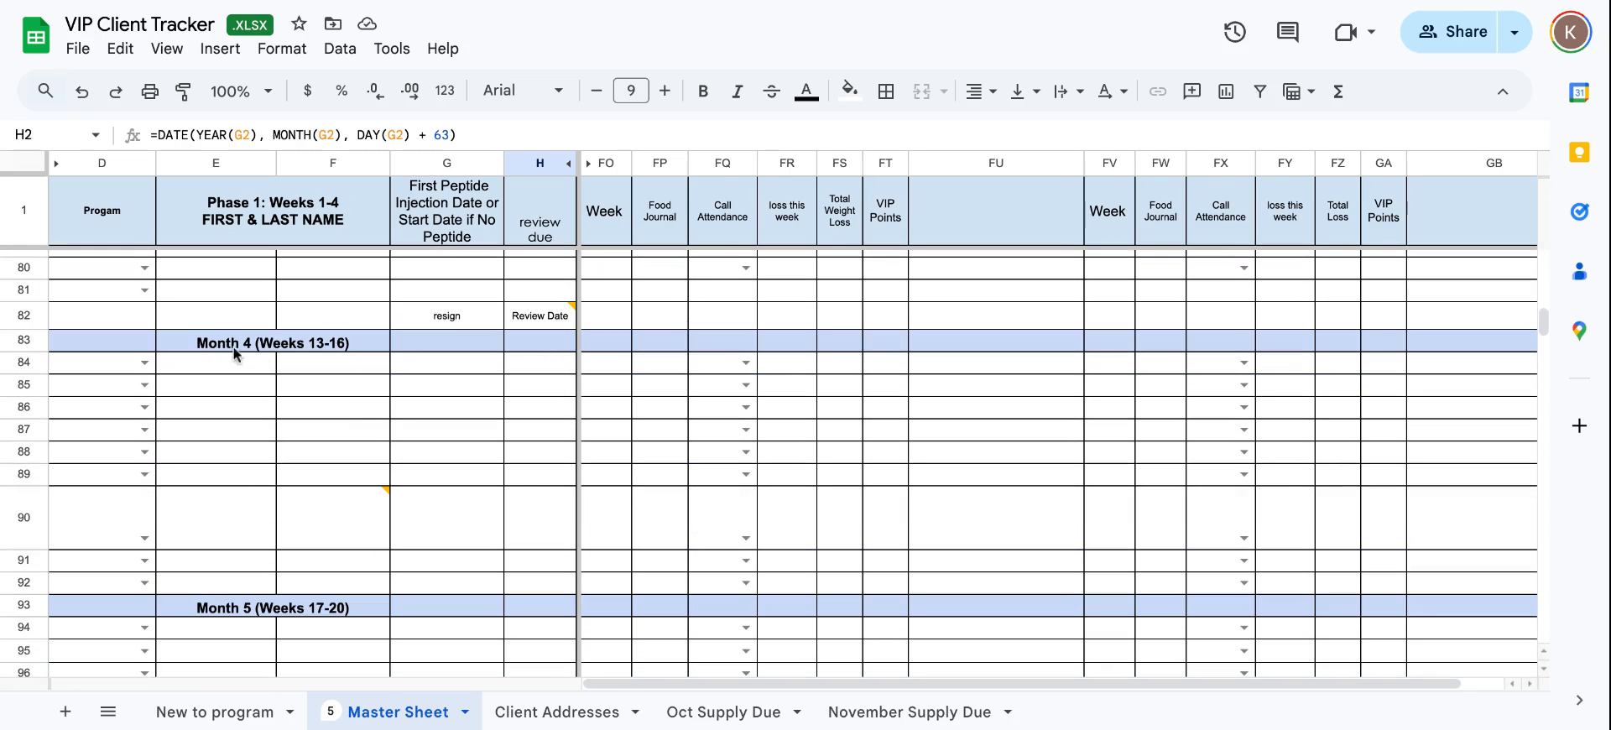
scroll(307, 442, down, 6)
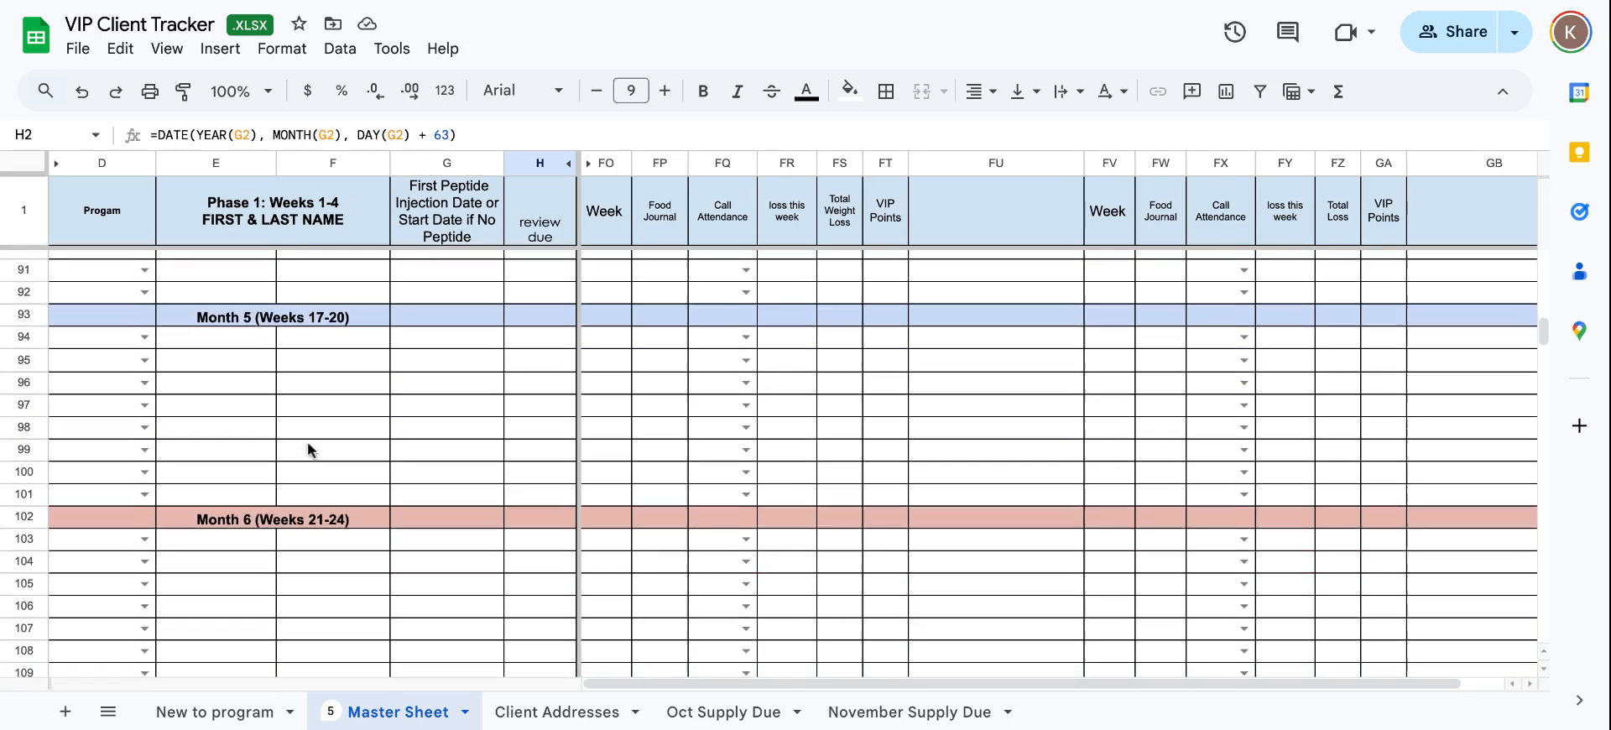
scroll(319, 424, down, 7)
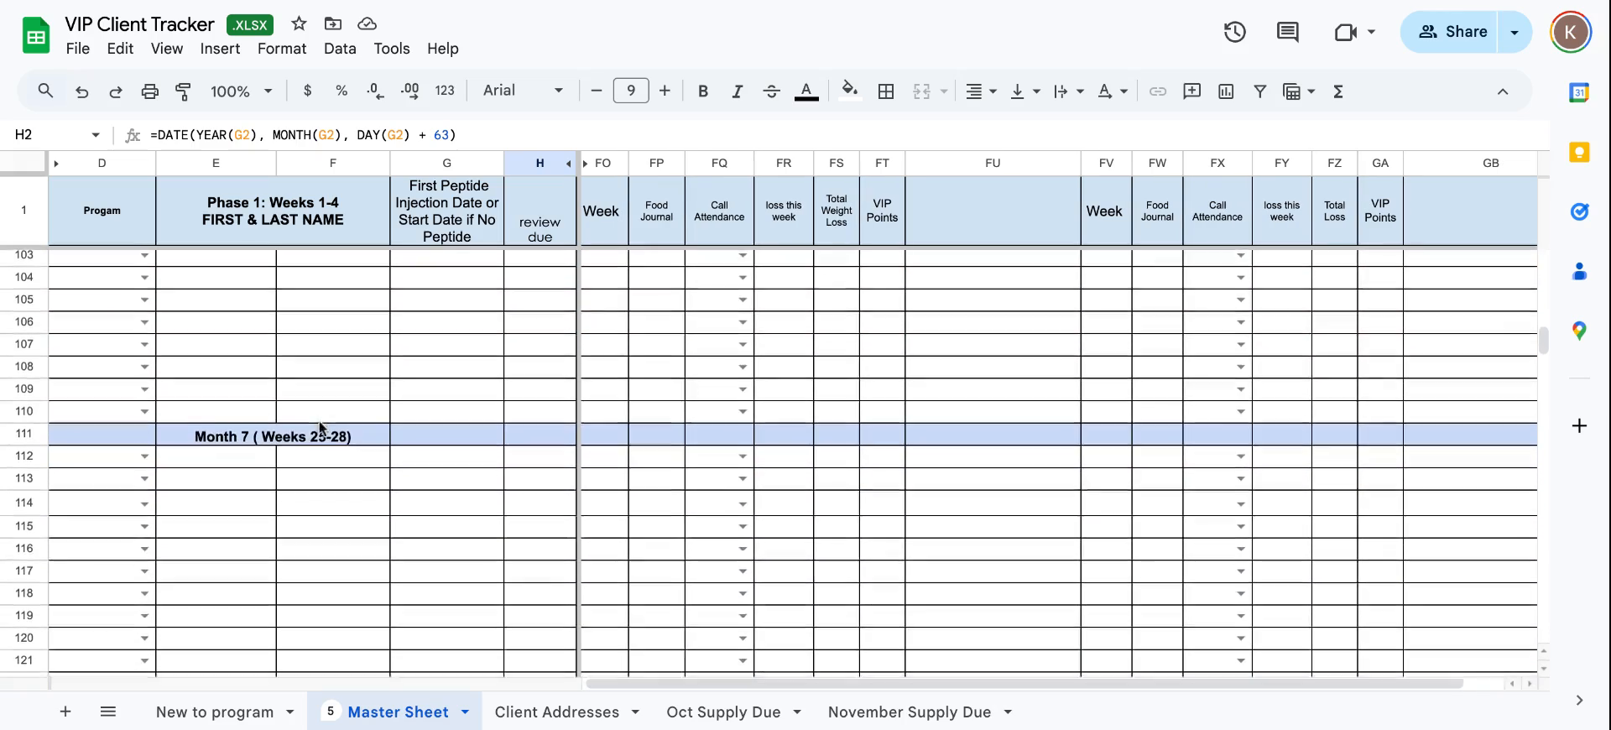
scroll(772, 461, down, 4)
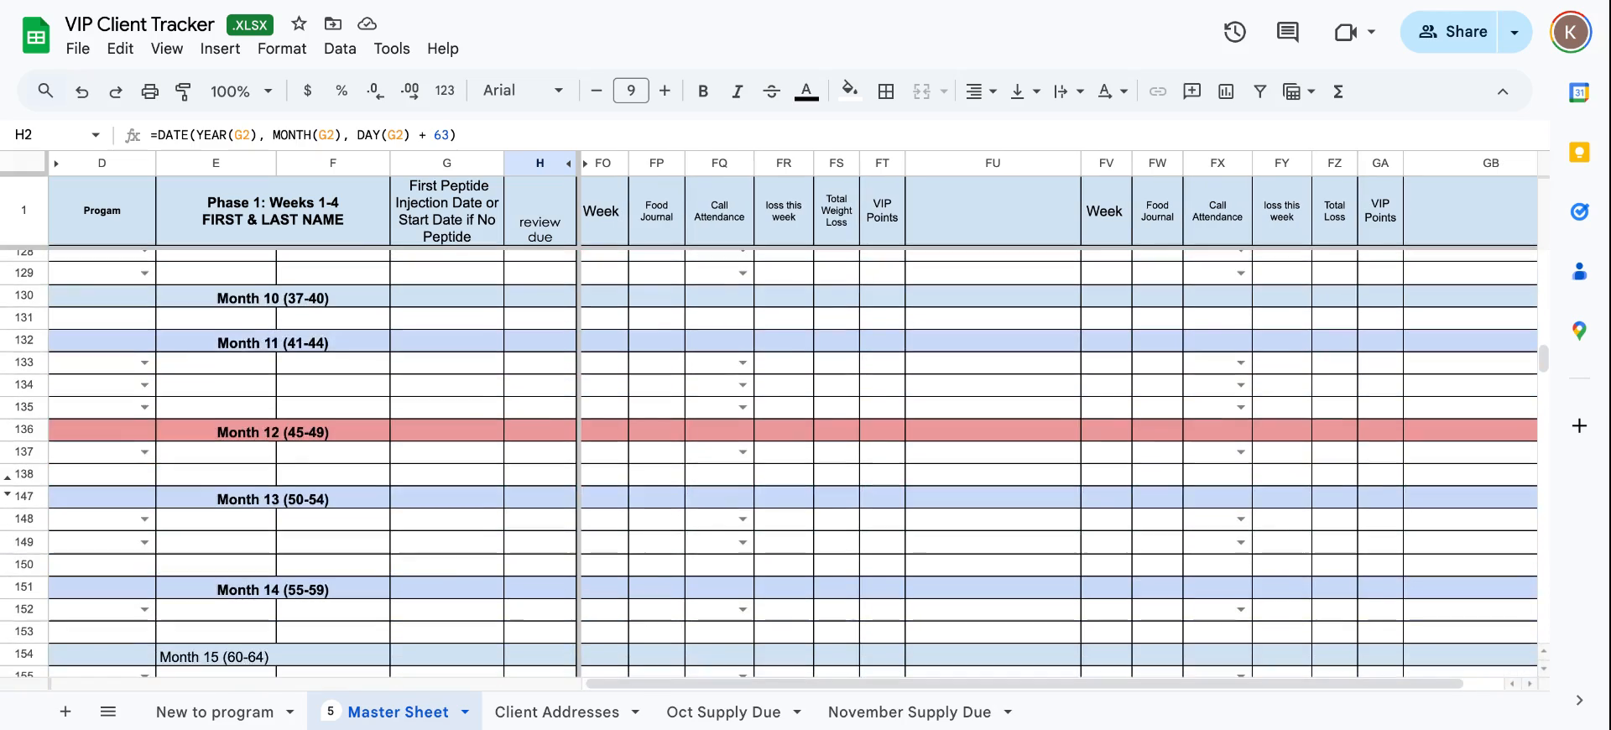
scroll(772, 461, up, 6)
scroll(772, 461, up, 20)
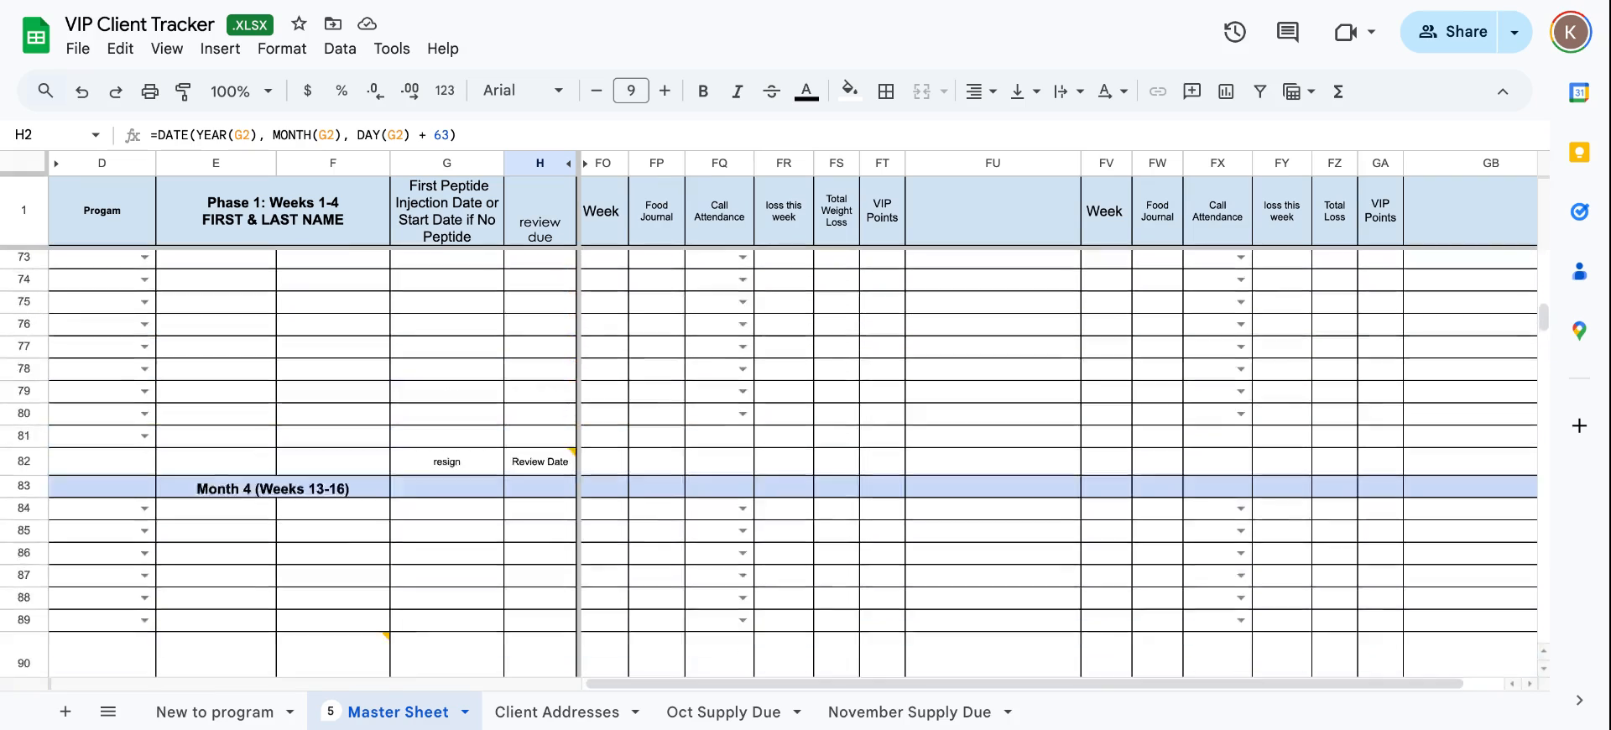
scroll(587, 305, up, 11)
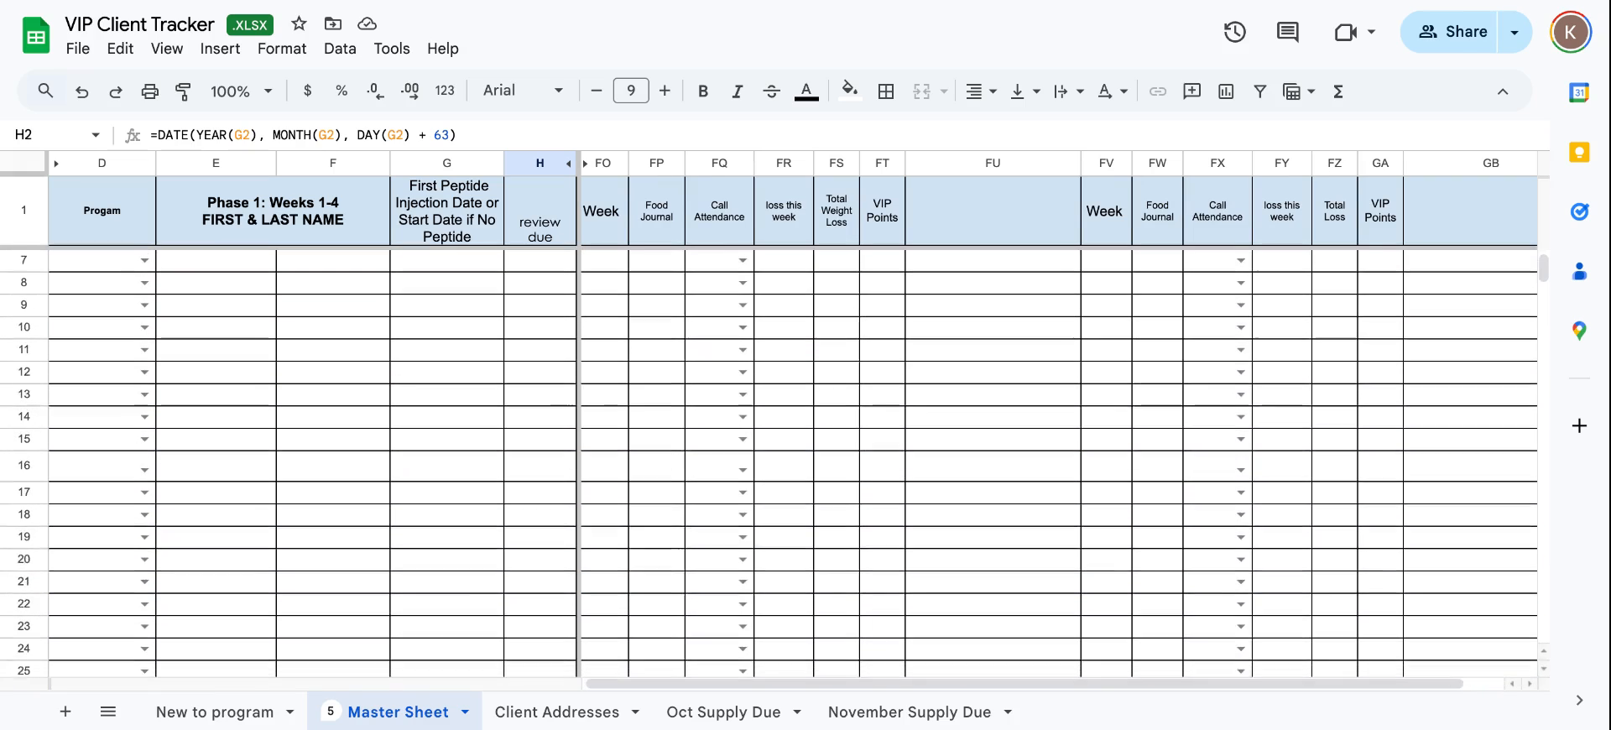
In row 2 of the Master Sheet, enter 1 as the first Week value and mark its Food Journal with x
click(602, 260)
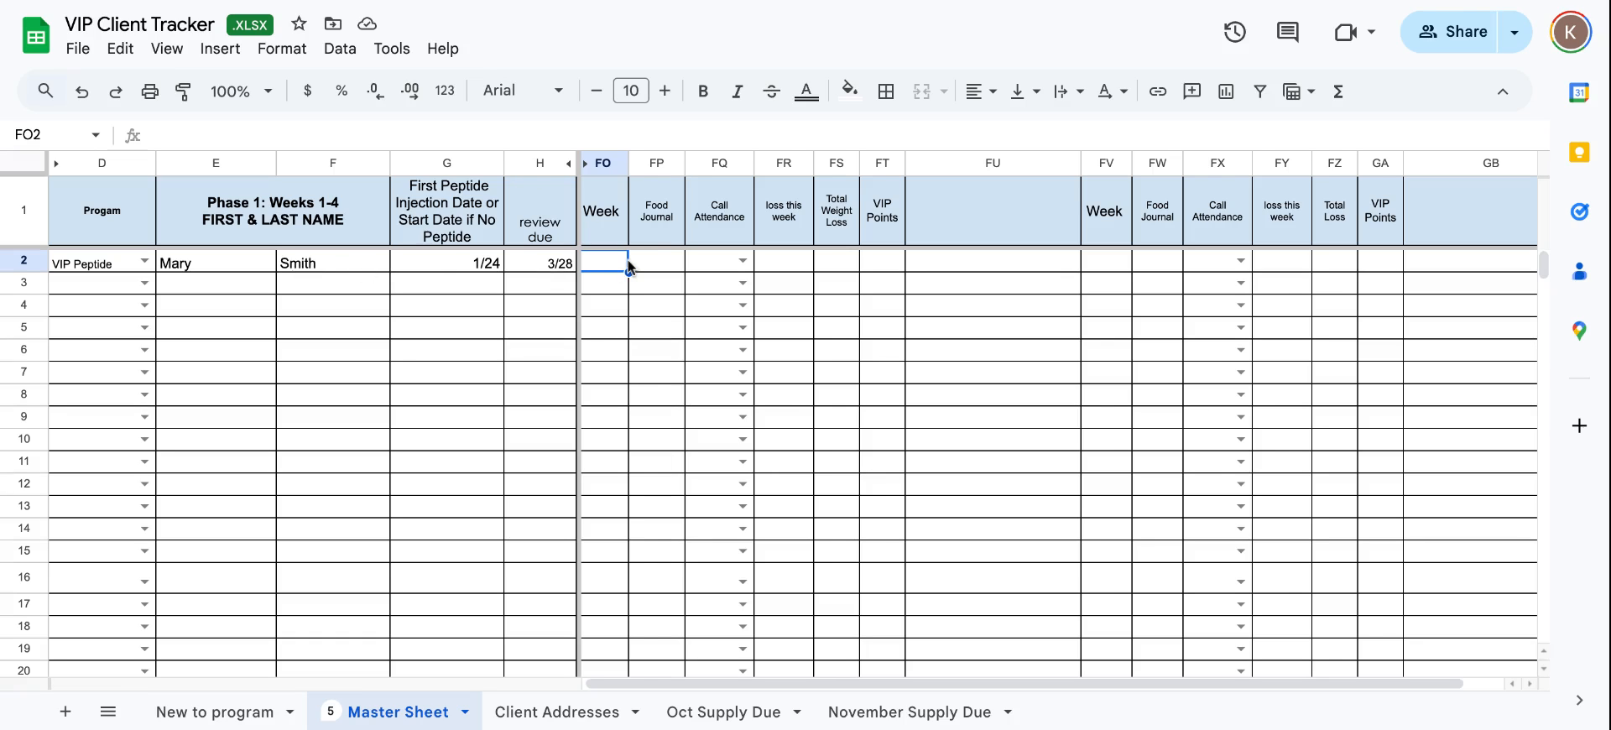
text(1)
click(657, 266)
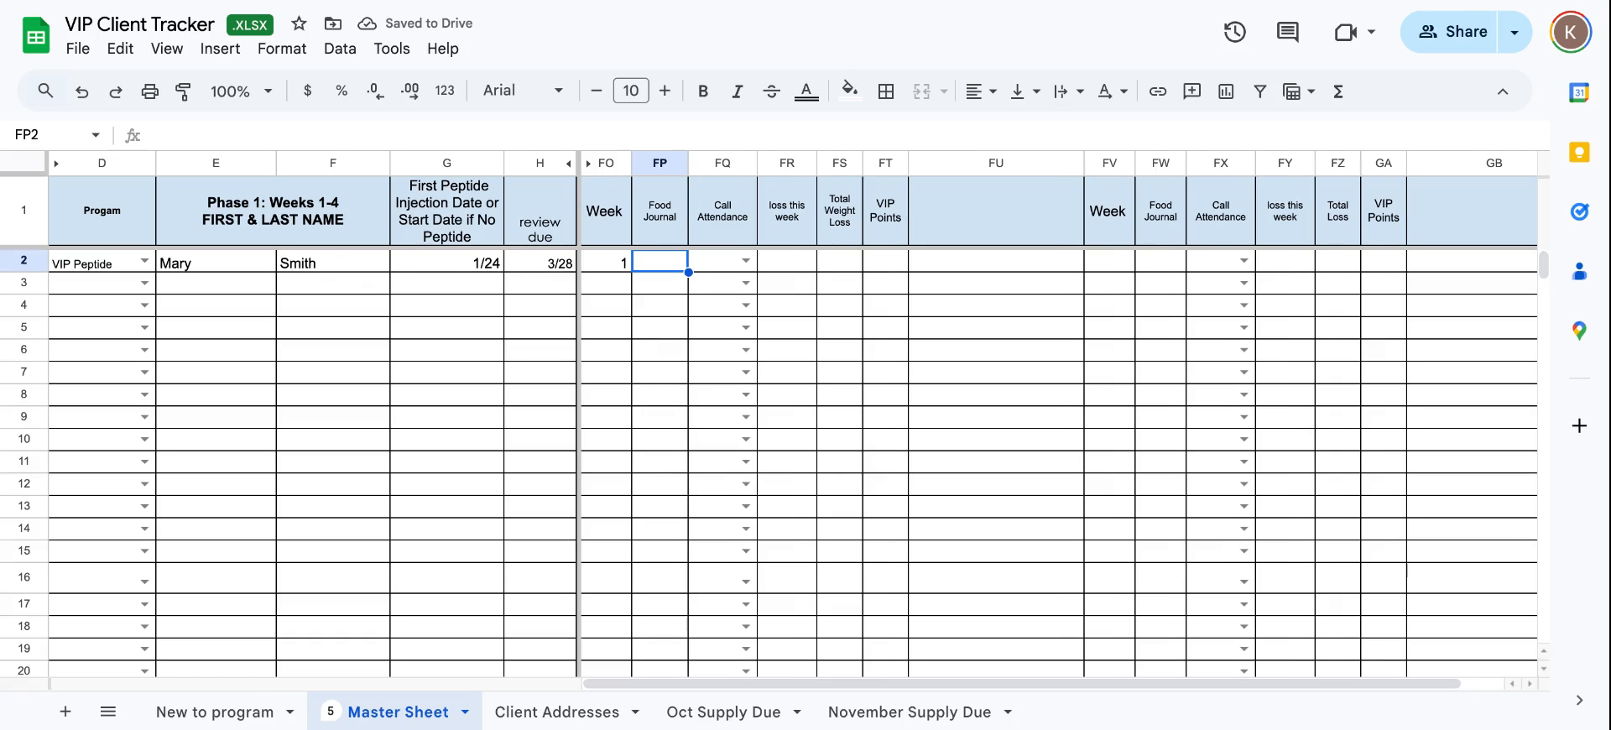
text(x)
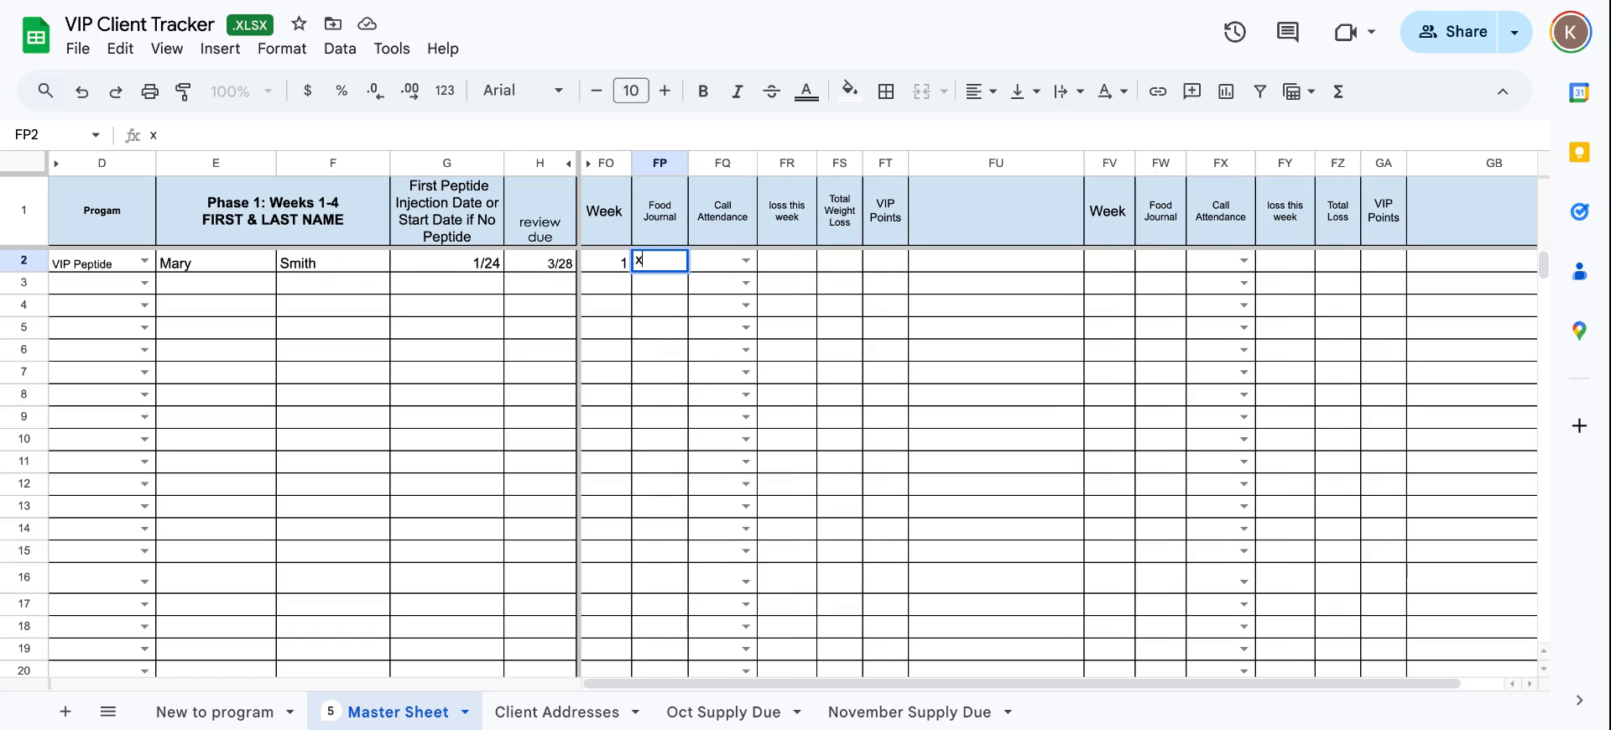
Remove Wednesday and Thursday from the Call Attendance dropdown options in cell FQ2, keeping only Monday, and save the rule
click(749, 262)
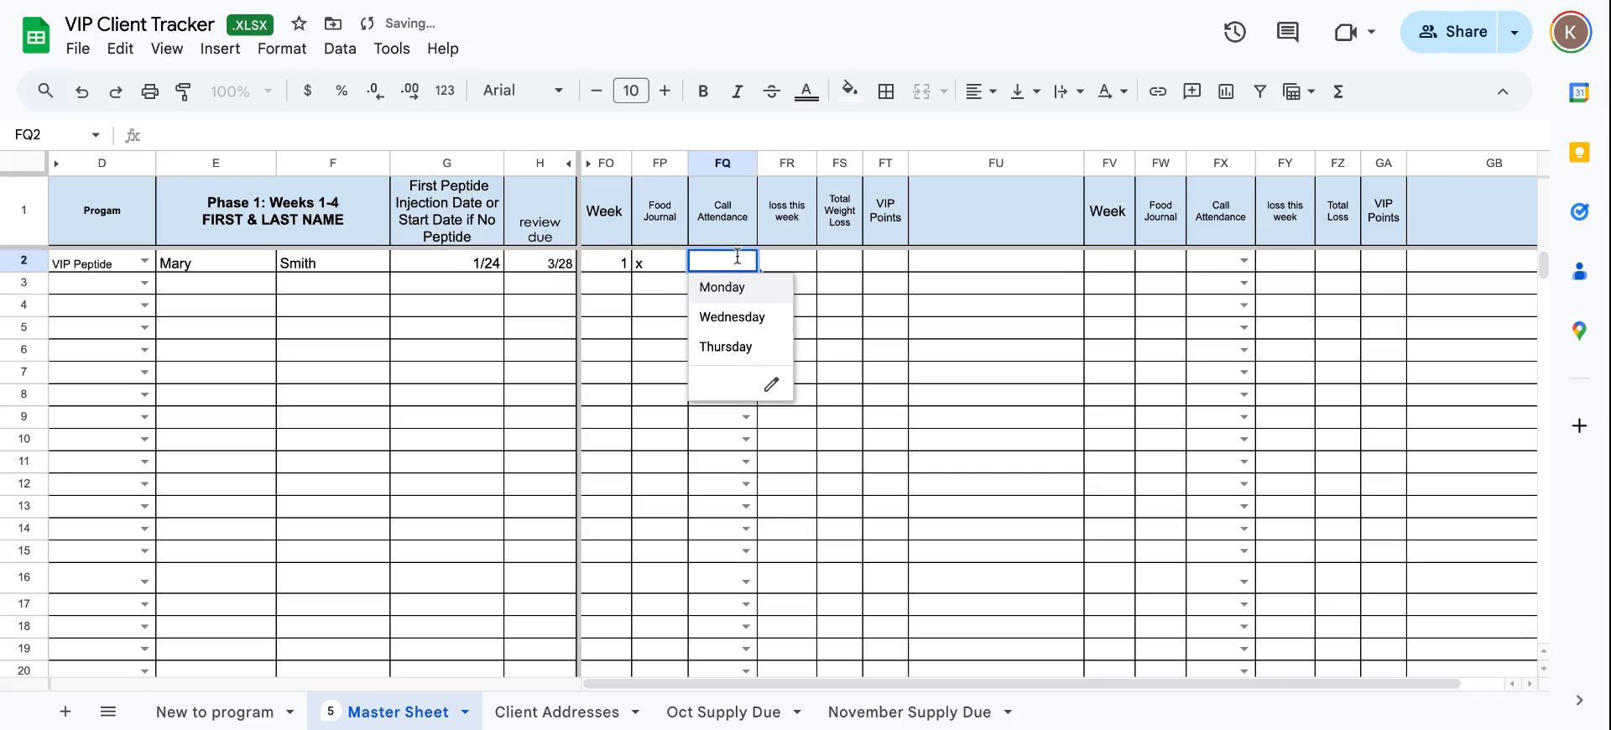
click(770, 384)
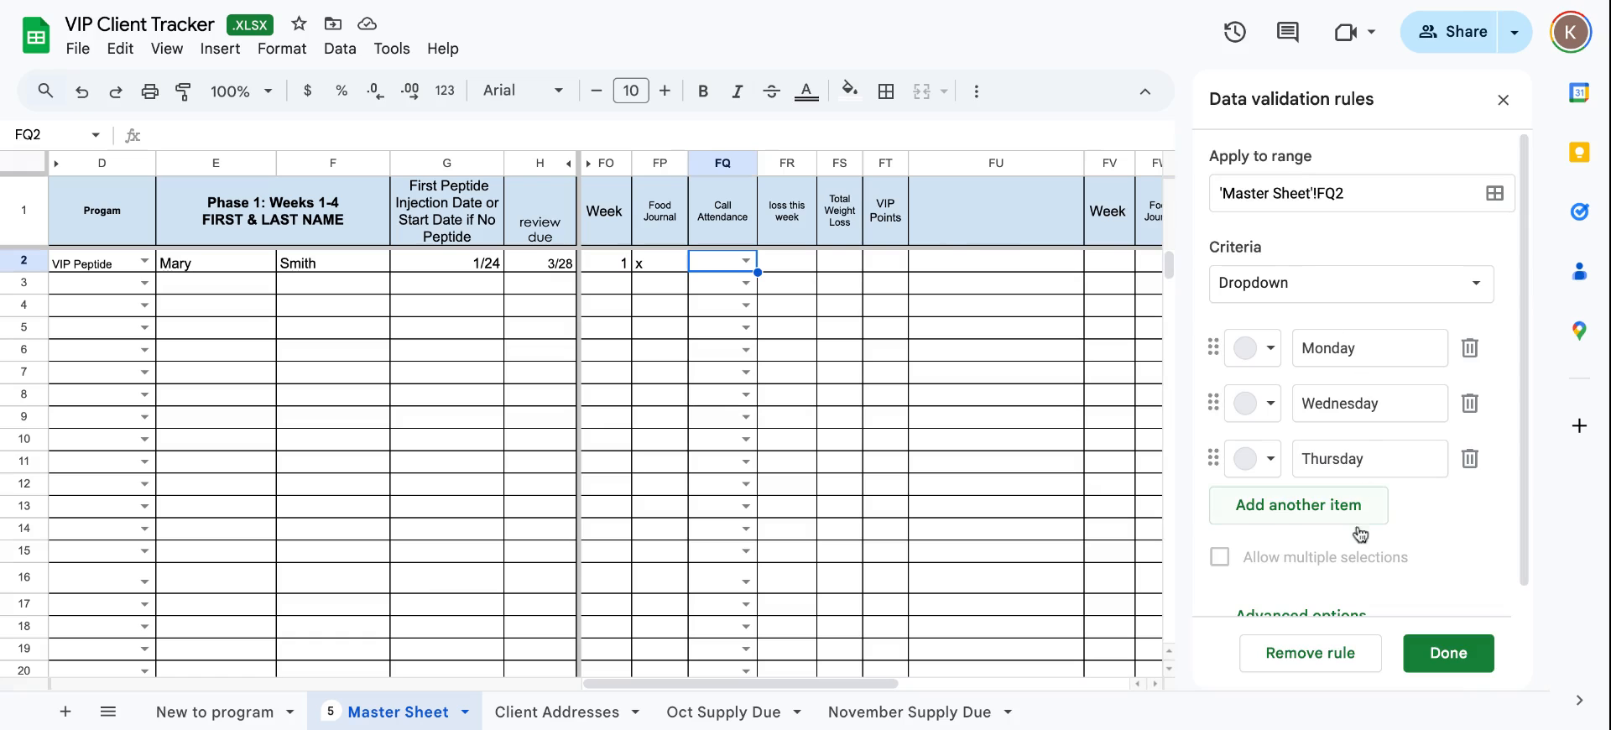
click(1470, 403)
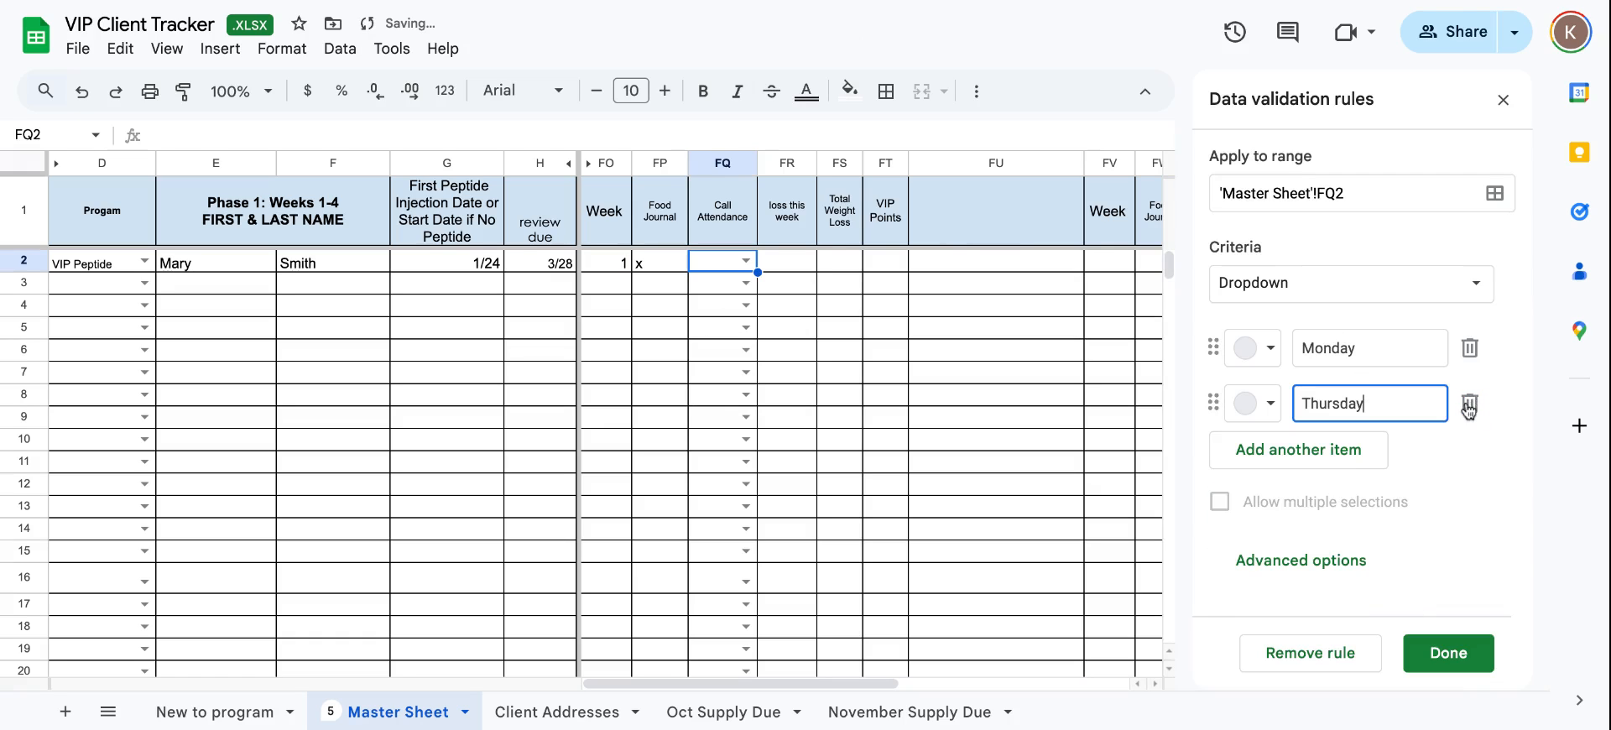
click(1469, 403)
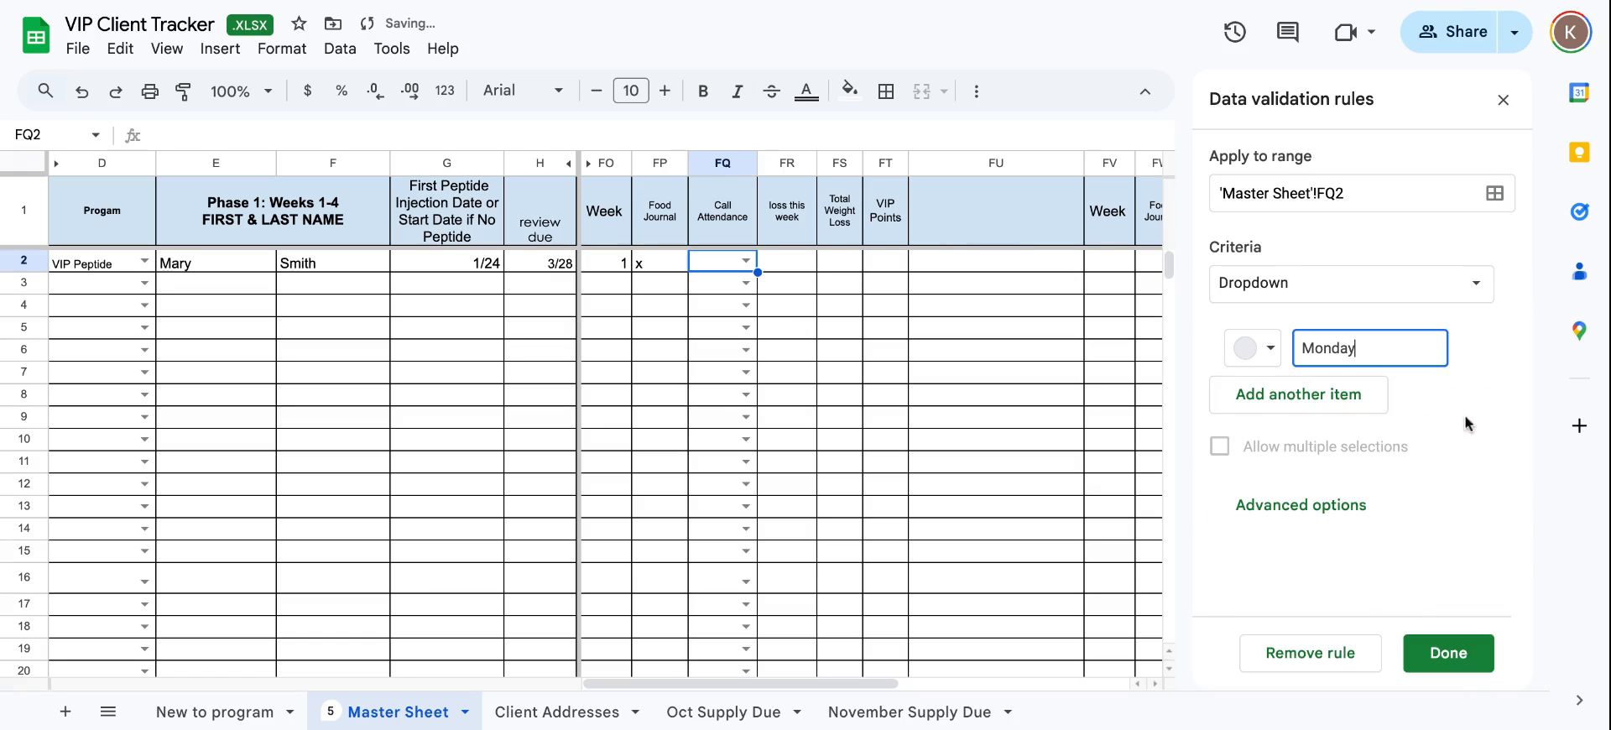
click(1452, 656)
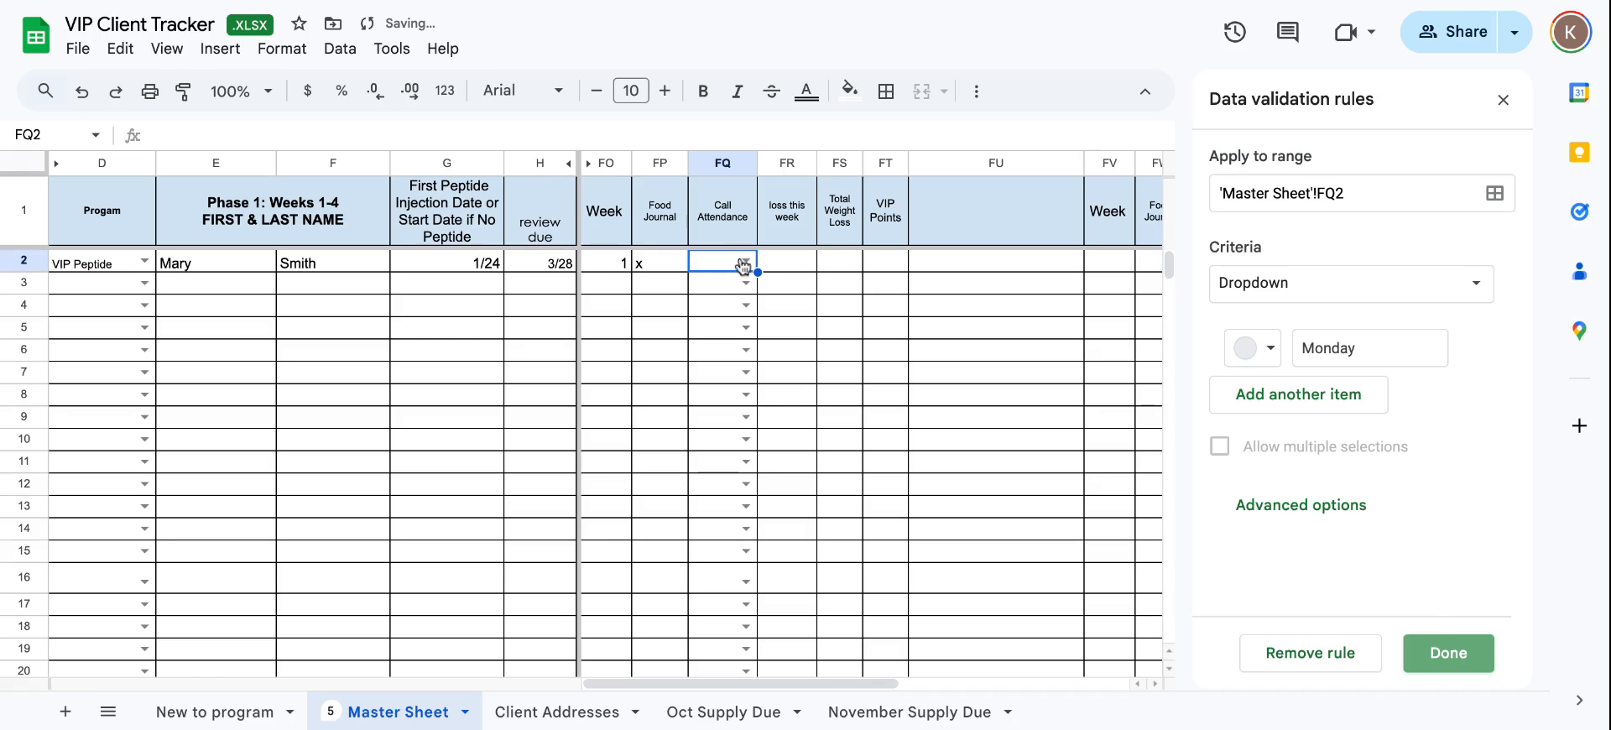